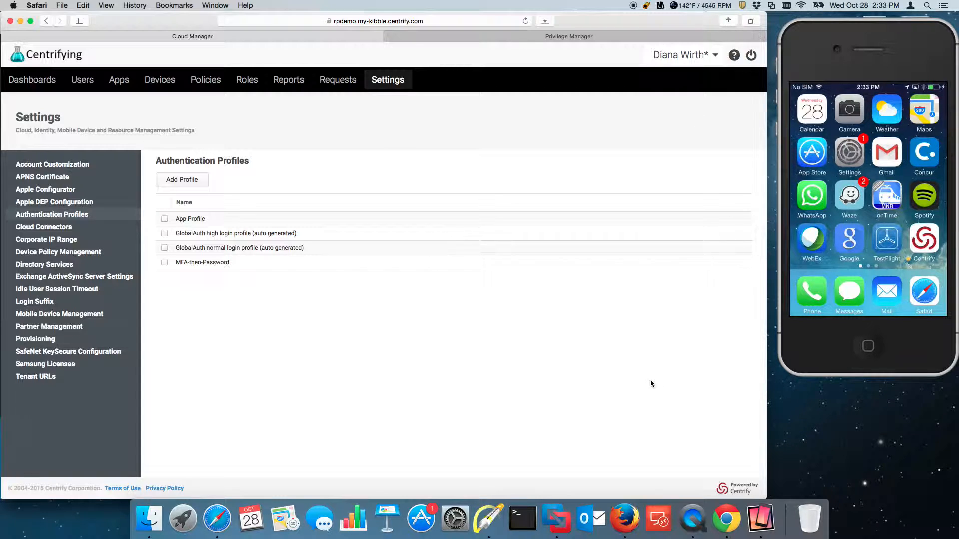
{"action": "left_click", "coordinate": [219, 5]}
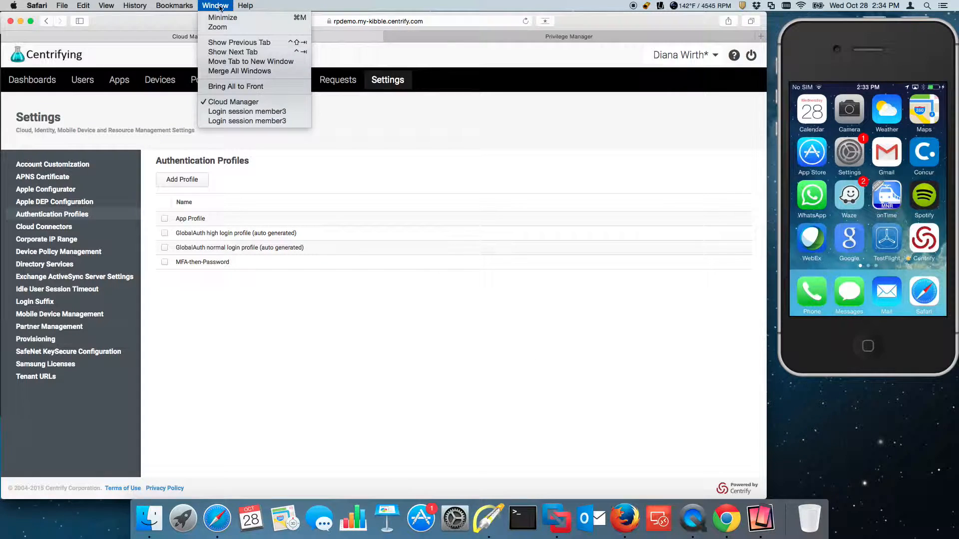
{"action": "left_click", "coordinate": [238, 111]}
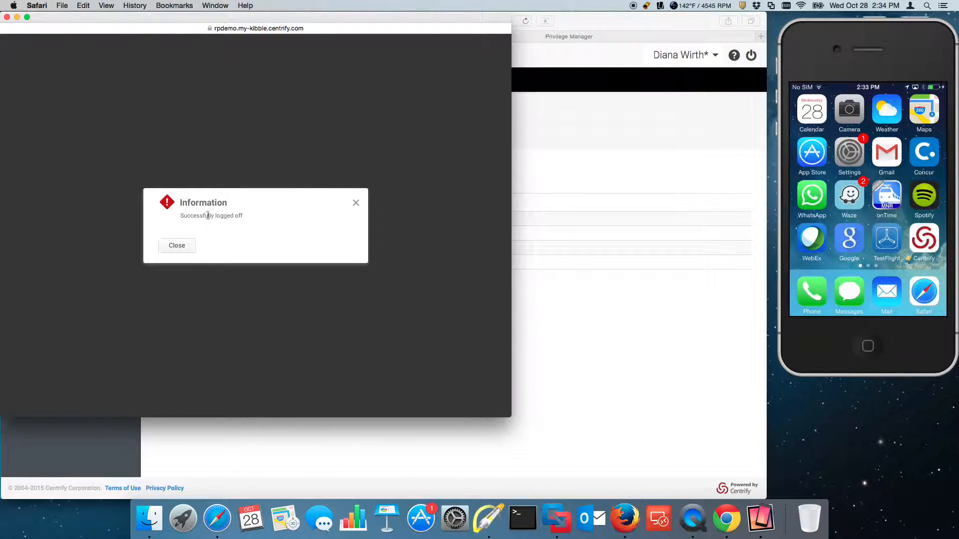
{"action": "left_click", "coordinate": [179, 246]}
{"action": "left_click", "coordinate": [215, 6]}
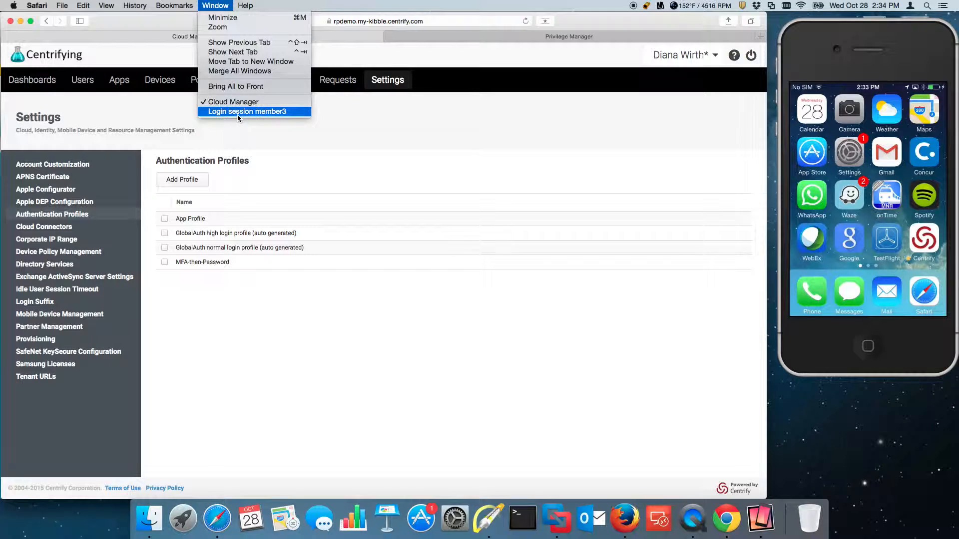
{"action": "left_click", "coordinate": [238, 113]}
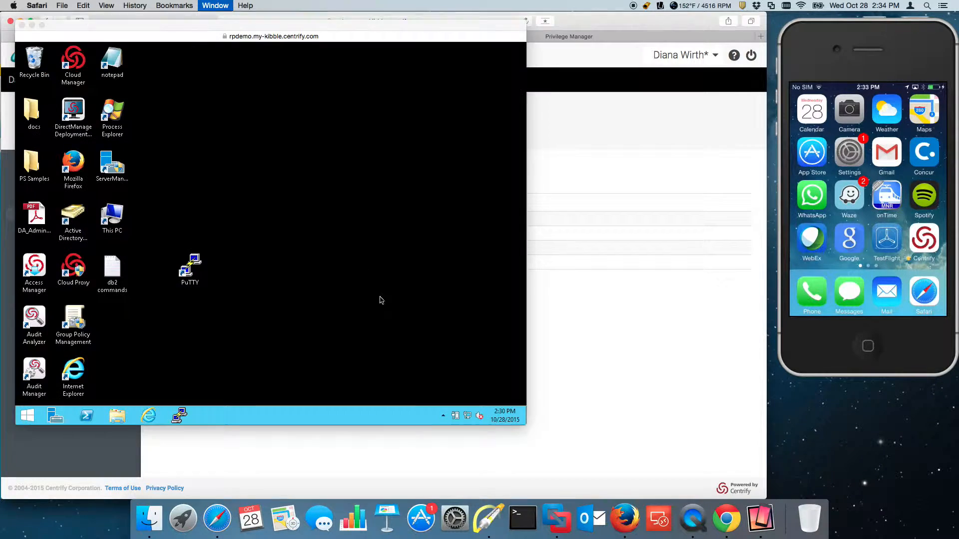
{"action": "double_click", "coordinate": [78, 380]}
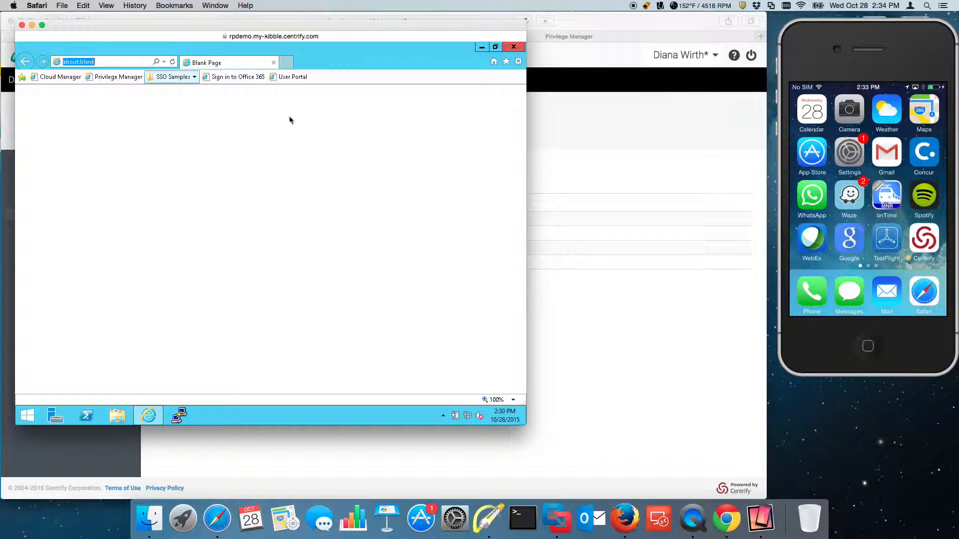
{"action": "left_click", "coordinate": [297, 77]}
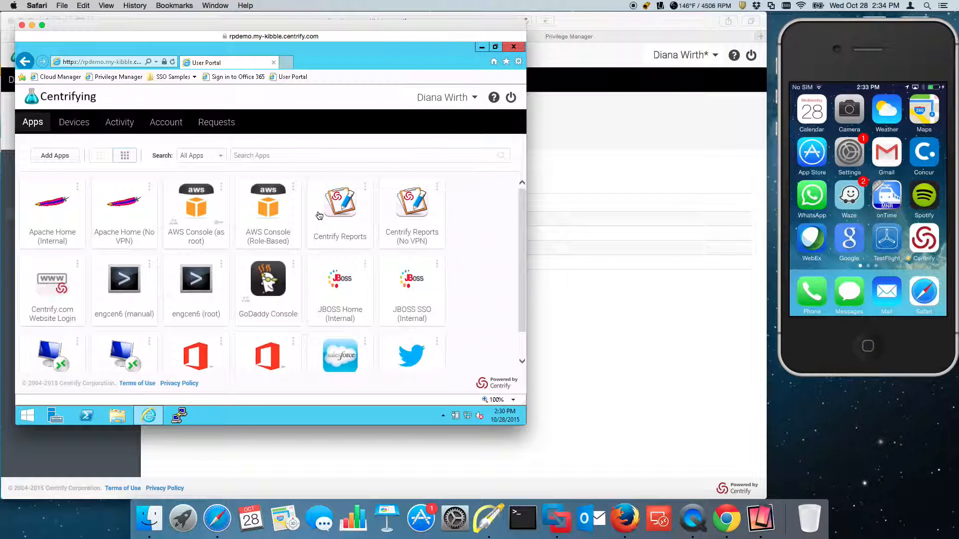
{"action": "left_click", "coordinate": [652, 406]}
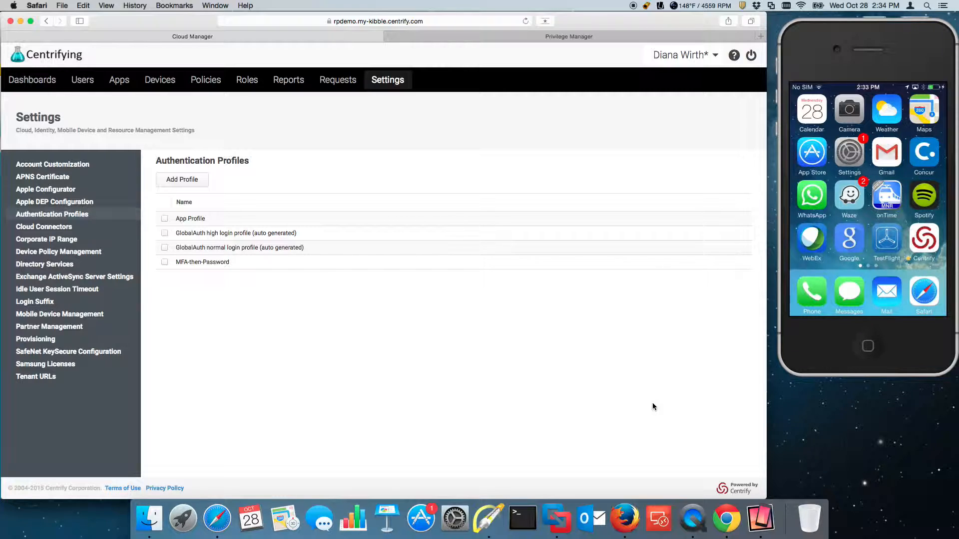
- Load the pasted User Portal address in Chrome and submit the user name
{"action": "left_click", "coordinate": [726, 519]}
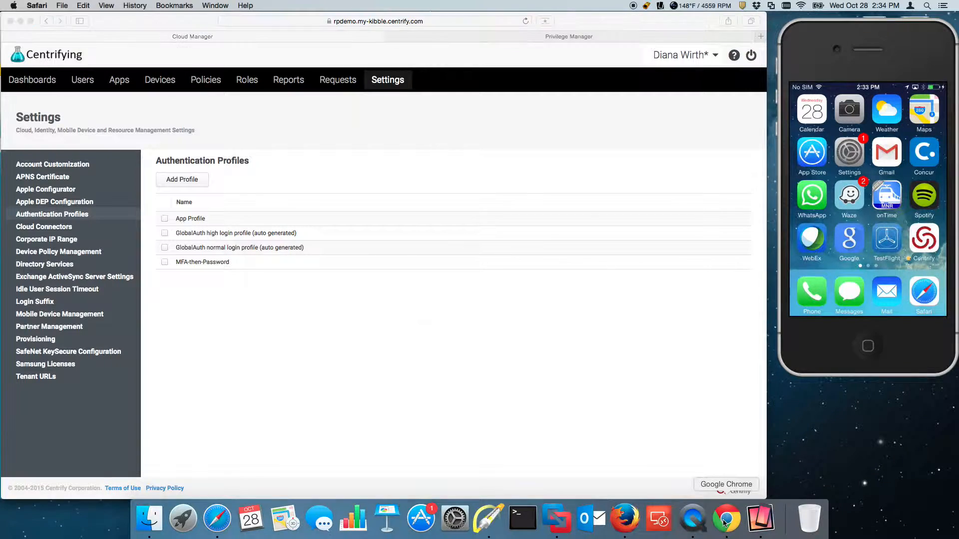
{"action": "right_click", "coordinate": [352, 87]}
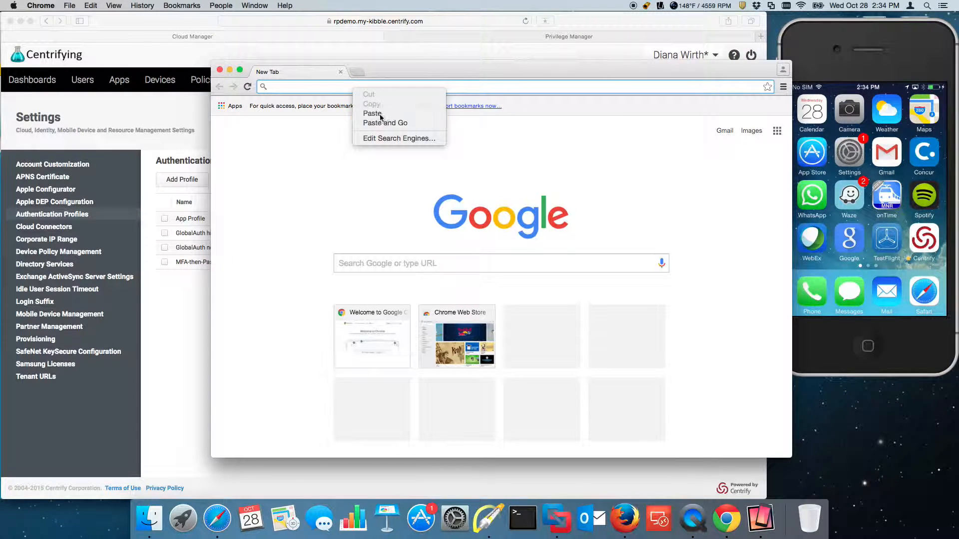
{"action": "left_click", "coordinate": [374, 110]}
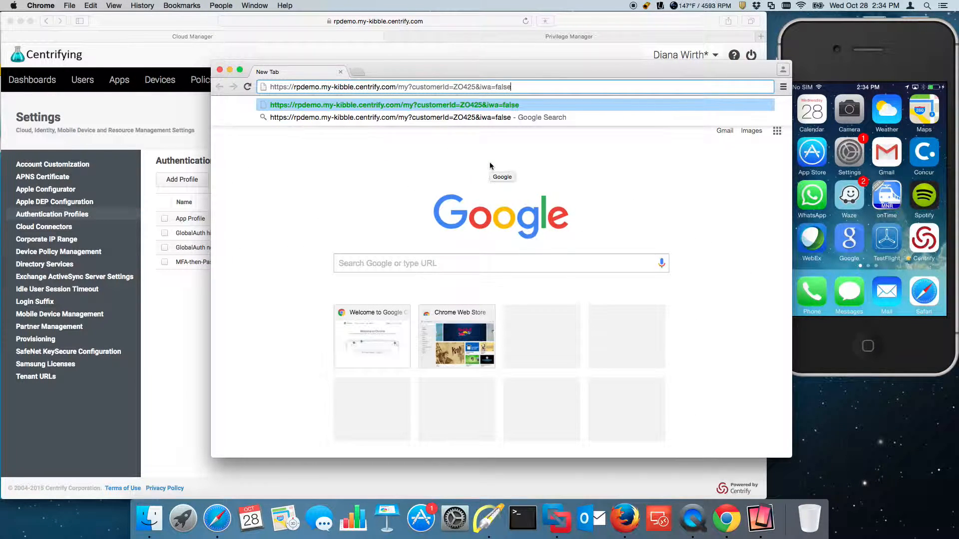
{"action": "key", "text": "Return"}
{"action": "left_click_drag", "start_coordinate": [478, 70], "coordinate": [494, 82]}
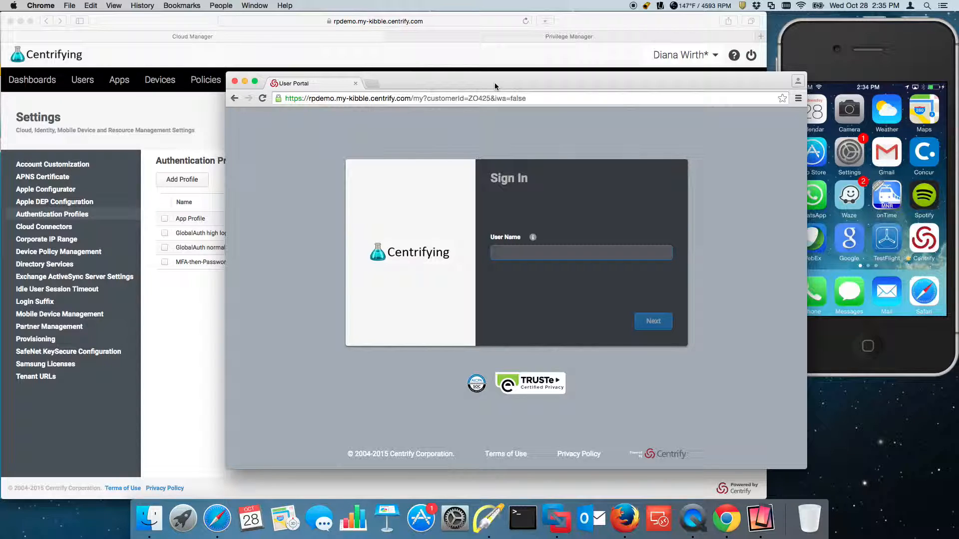
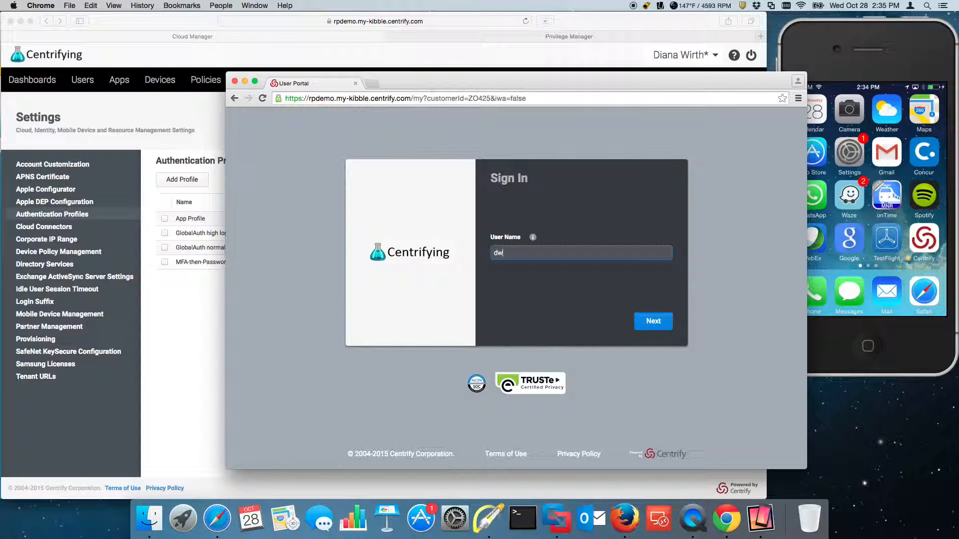
{"action": "key", "text": "Return"}
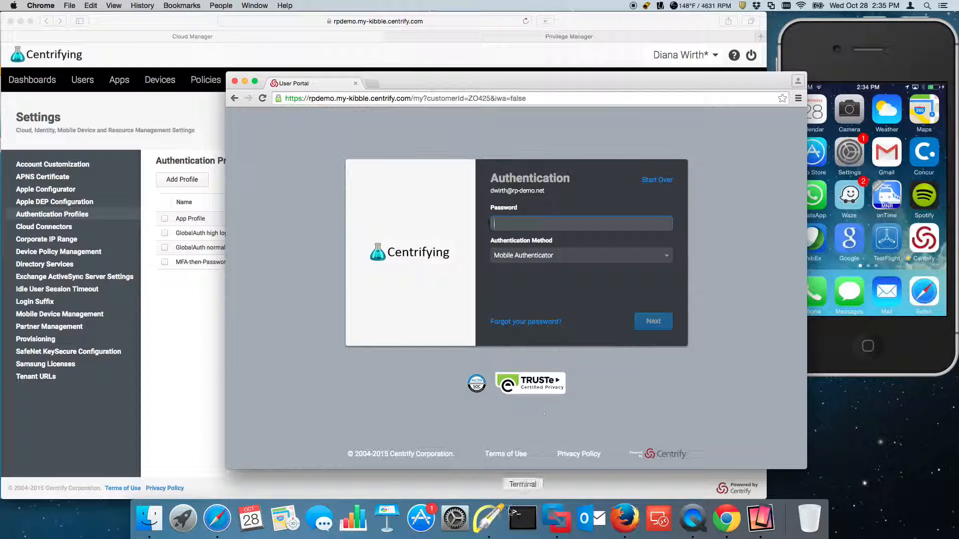
- Mark the Password requirement and Mobile Authenticator method with red arrows, then shift the portal window left
{"action": "left_click", "coordinate": [488, 519]}
{"action": "left_click_drag", "start_coordinate": [597, 186], "coordinate": [564, 215]}
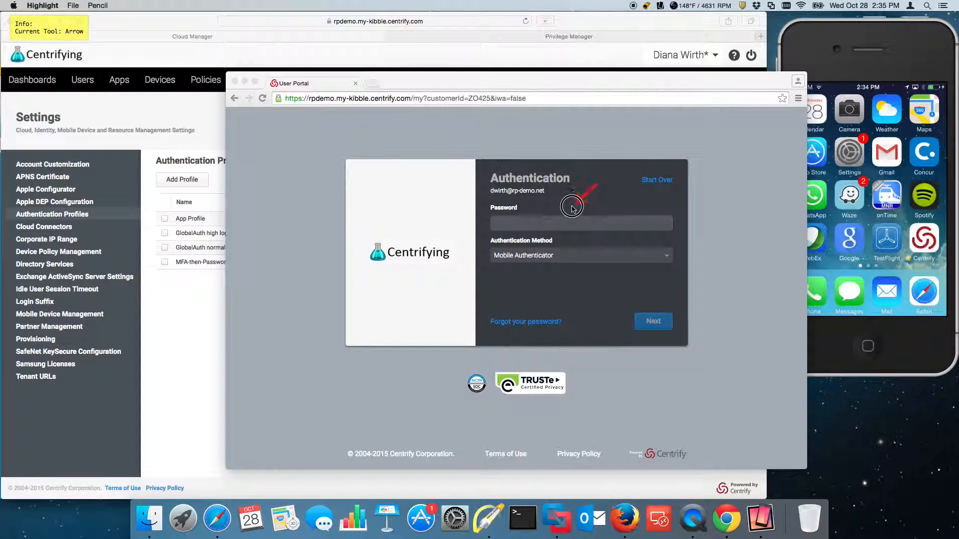
{"action": "left_click_drag", "start_coordinate": [598, 320], "coordinate": [564, 273]}
{"action": "key", "text": "Escape"}
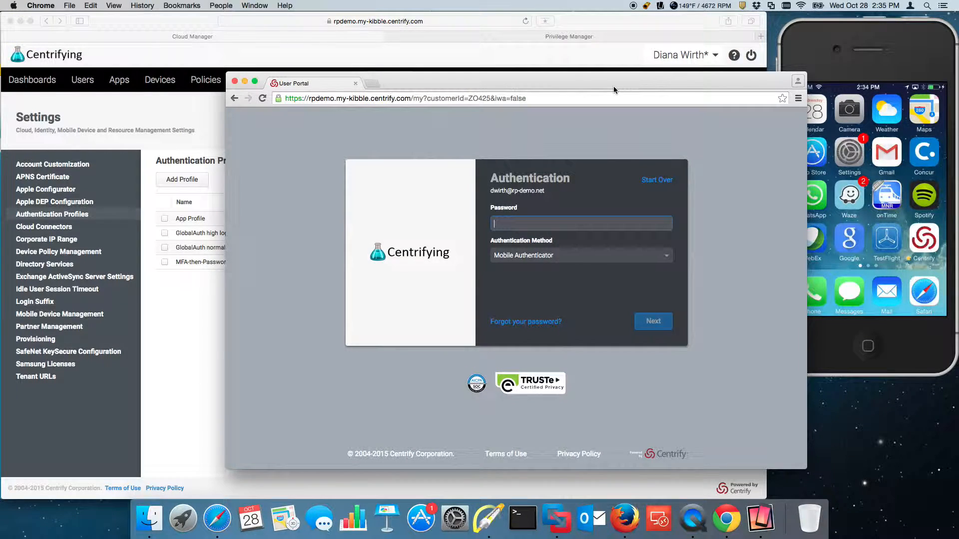
{"action": "left_click_drag", "start_coordinate": [613, 88], "coordinate": [569, 86]}
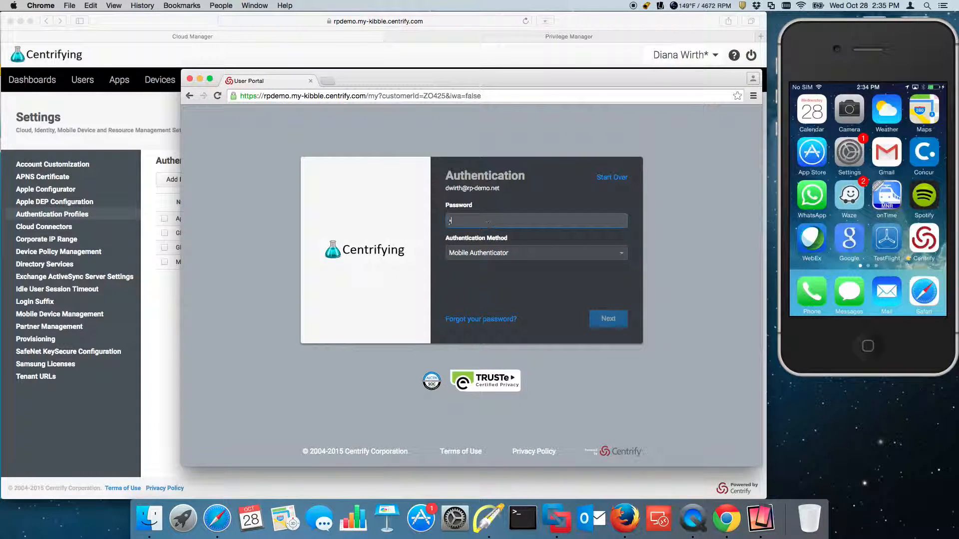
- Submit the password, approve the phone's login request, then sign out from the Apps page
{"action": "type", "text": "*****"}
{"action": "key", "text": "Return"}
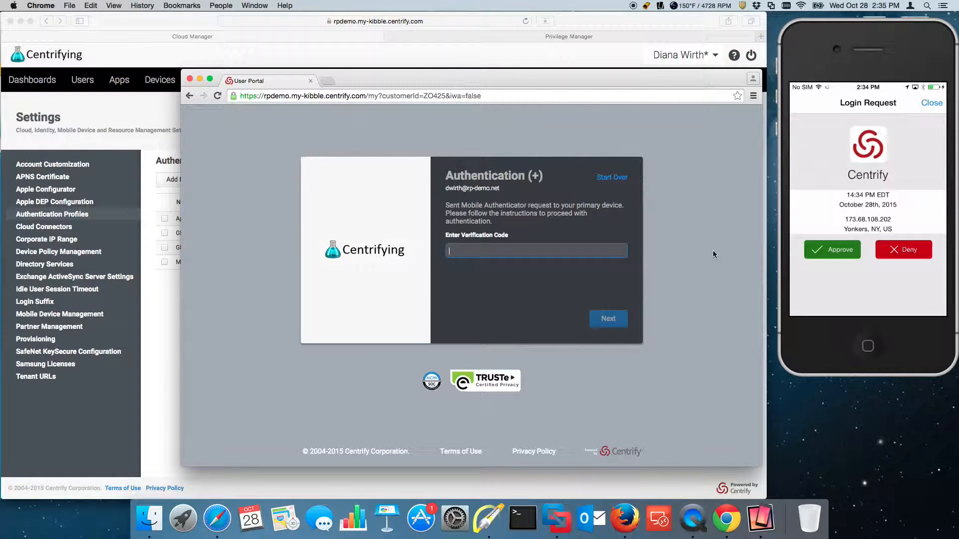
{"action": "left_click", "coordinate": [825, 257]}
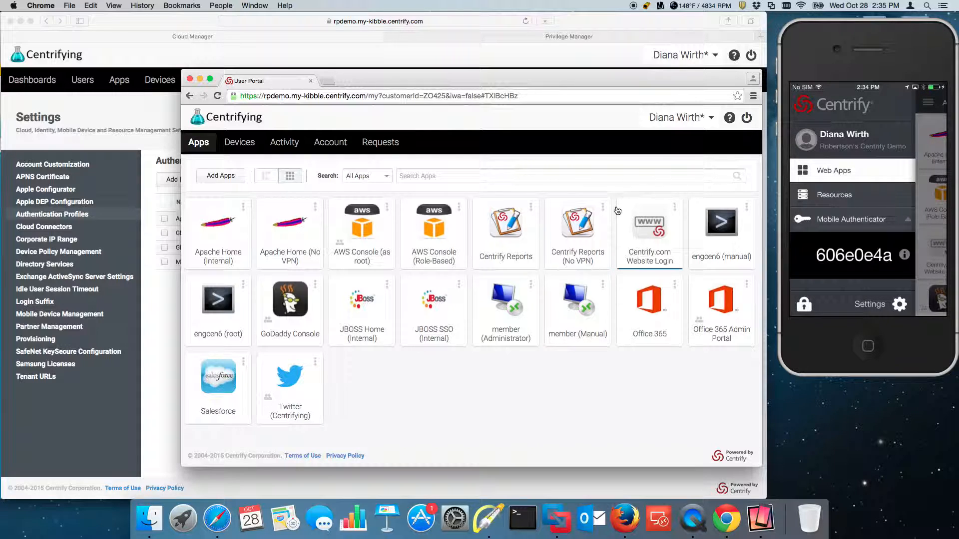
{"action": "left_click", "coordinate": [746, 117]}
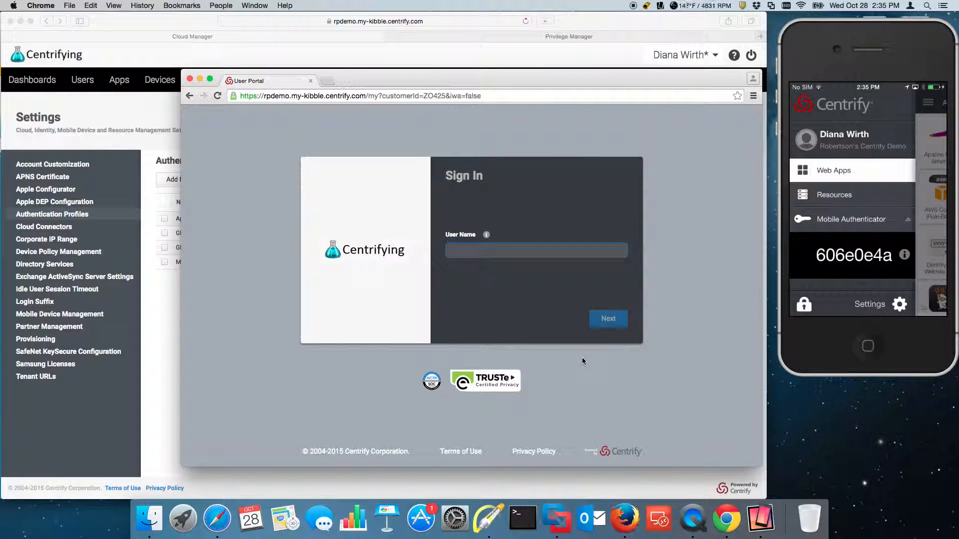
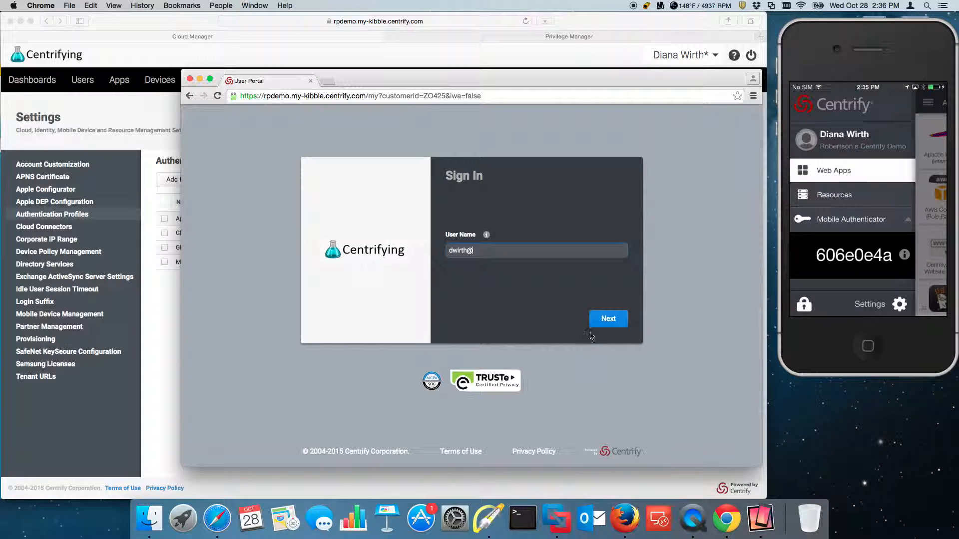
- Begin entering the user name on the Sign In form, then bring Cloud Manager back in front
{"action": "left_click", "coordinate": [155, 362]}
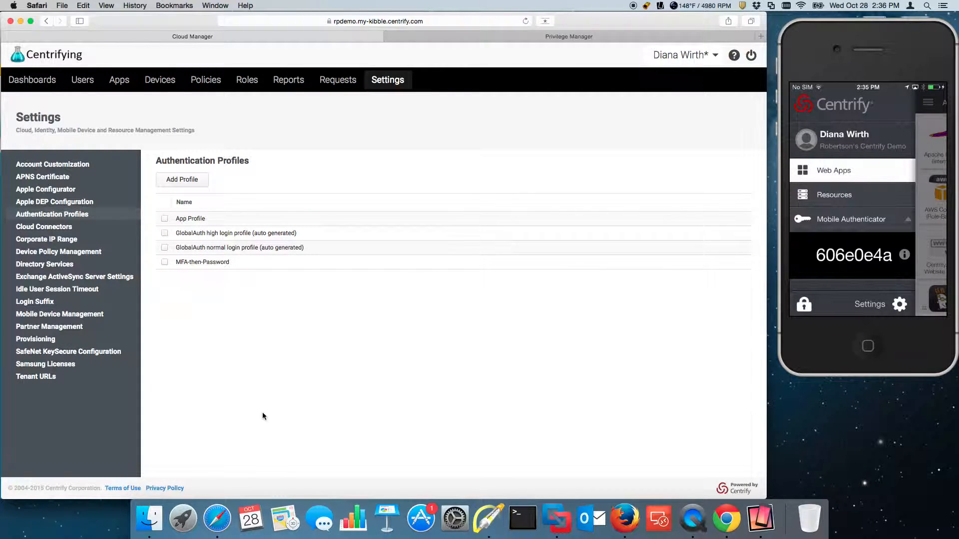
- Mark the authentication profiles with an arrow, then open GlobalAuth's Login Authentication settings
{"action": "left_click", "coordinate": [488, 521]}
{"action": "left_click_drag", "start_coordinate": [124, 193], "coordinate": [98, 212]}
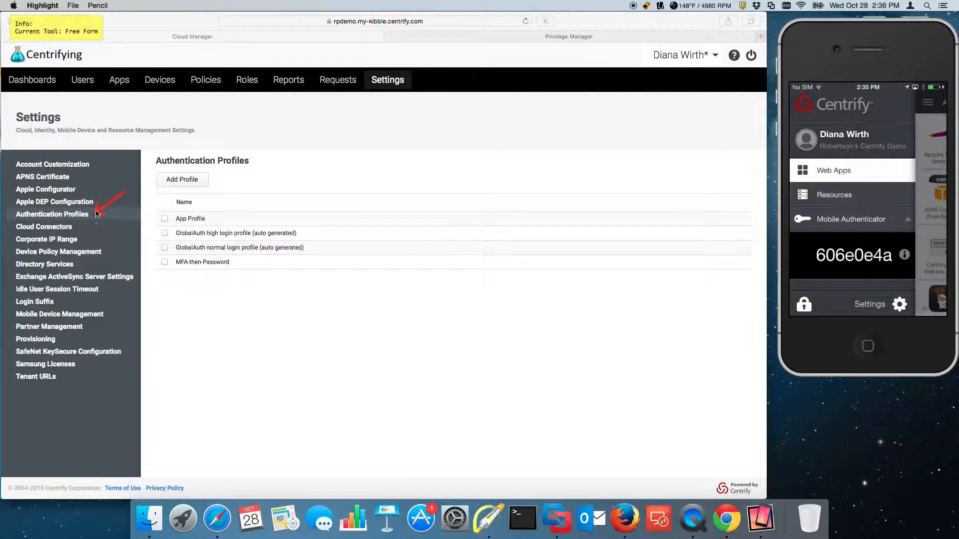
{"action": "key", "text": "Escape"}
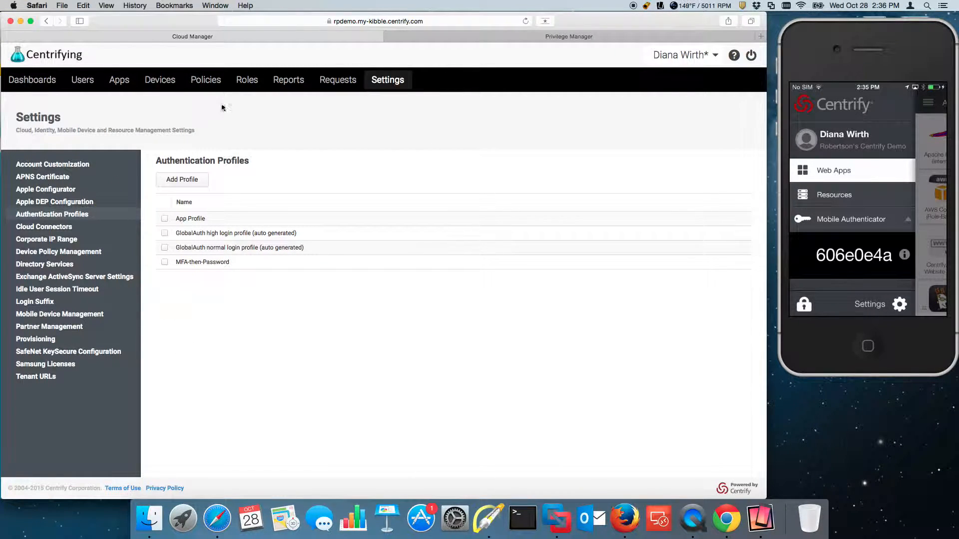
{"action": "left_click", "coordinate": [214, 81]}
{"action": "left_click", "coordinate": [108, 171]}
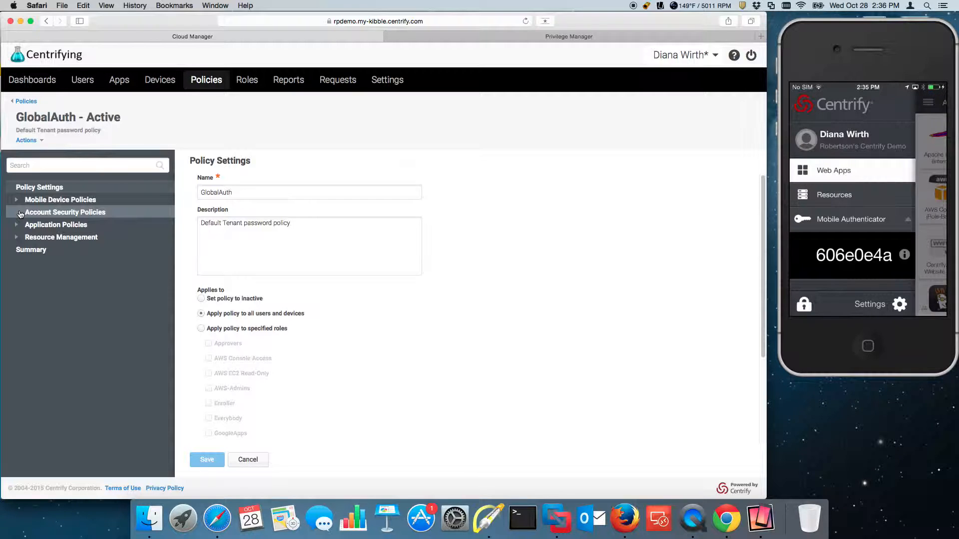
{"action": "left_click", "coordinate": [20, 215]}
{"action": "left_click", "coordinate": [75, 227]}
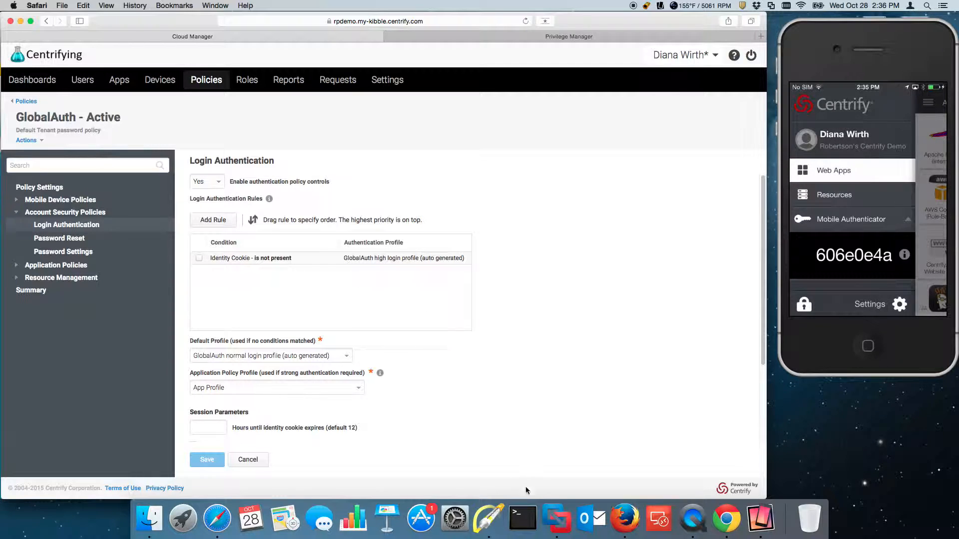
- Point an arrow at the rule's GlobalAuth high profile, quit Chrome, and scroll the form
{"action": "left_click", "coordinate": [488, 523]}
{"action": "left_click_drag", "start_coordinate": [484, 195], "coordinate": [451, 252]}
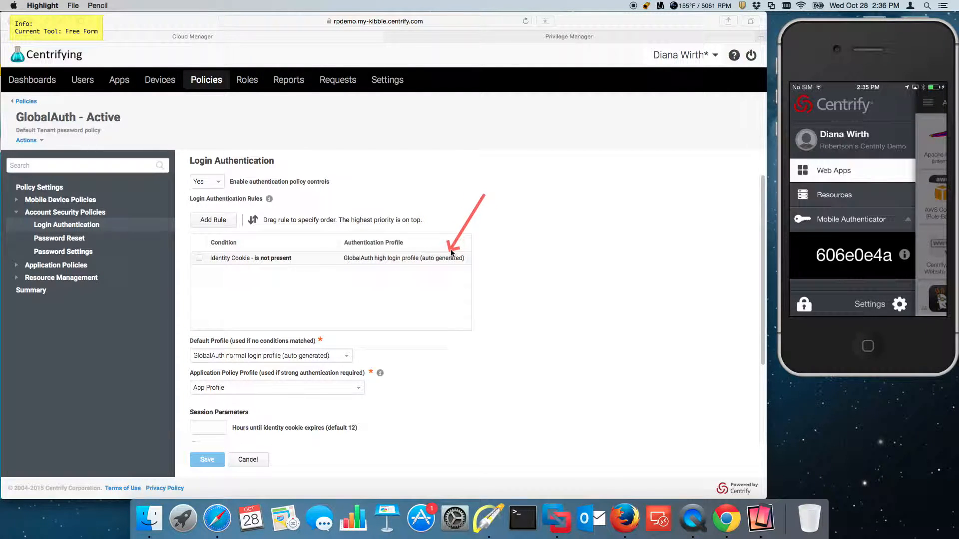
{"action": "key", "text": "Escape"}
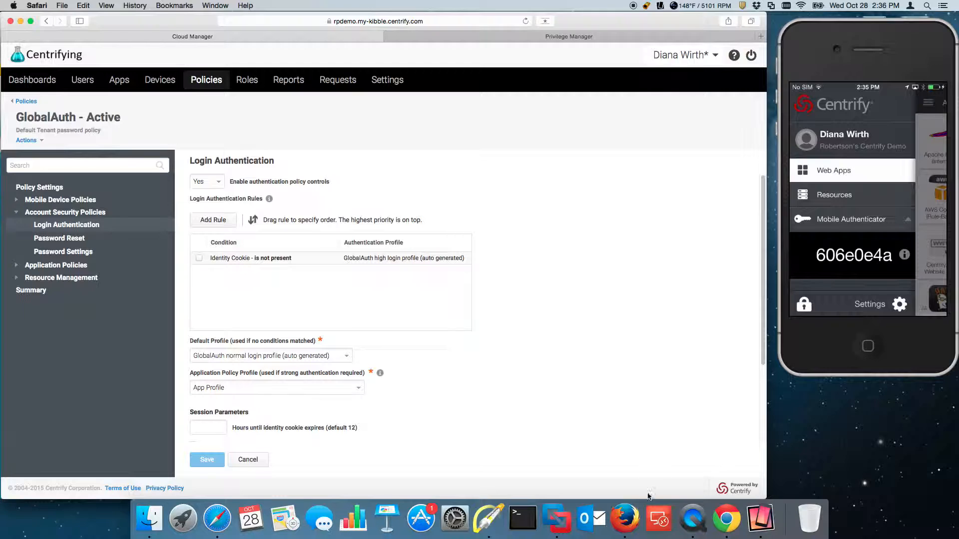
{"action": "right_click", "coordinate": [726, 519]}
{"action": "left_click", "coordinate": [733, 481]}
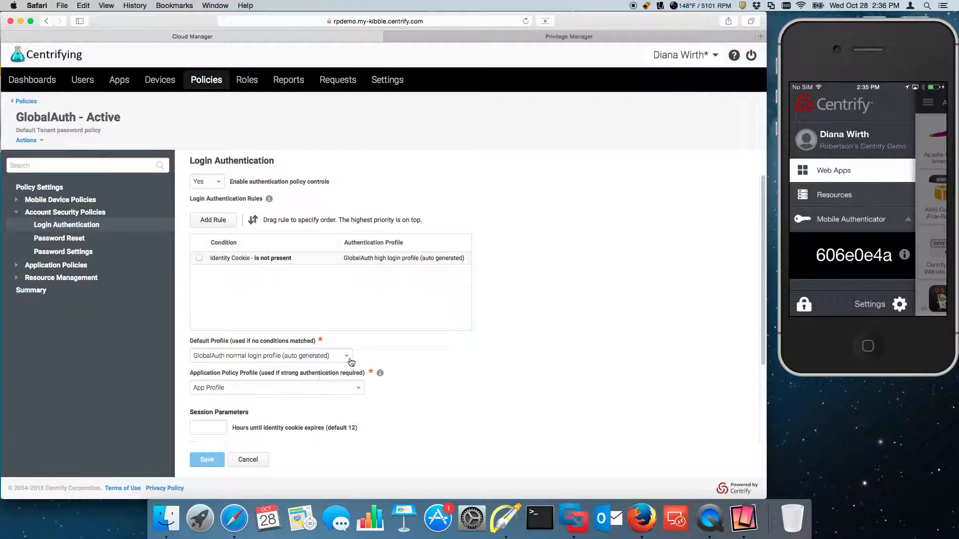
{"action": "scroll", "coordinate": [447, 407], "scroll_direction": "down", "scroll_amount": 5}
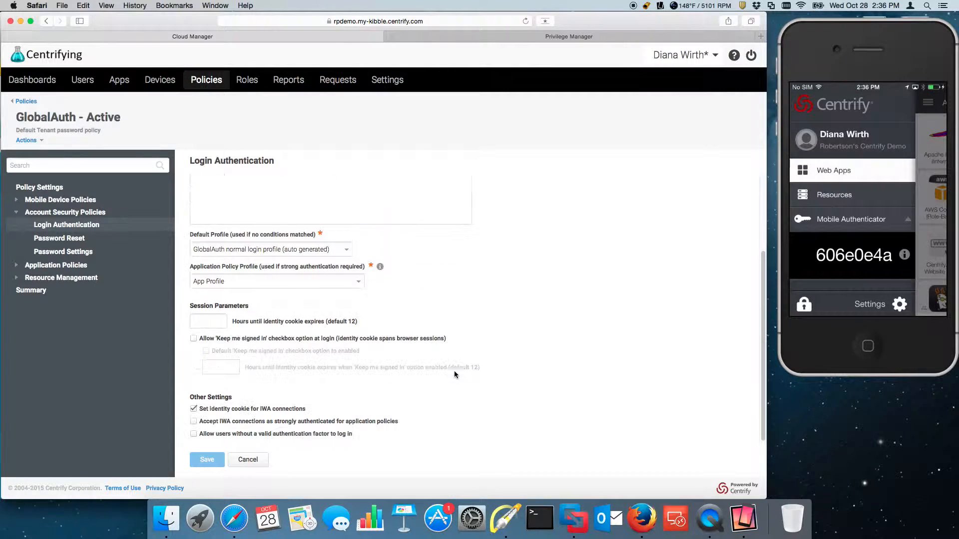
- In Settings > Authentication Profiles, select MFA-then-Password and bring up its Actions menu
{"action": "left_click", "coordinate": [379, 82]}
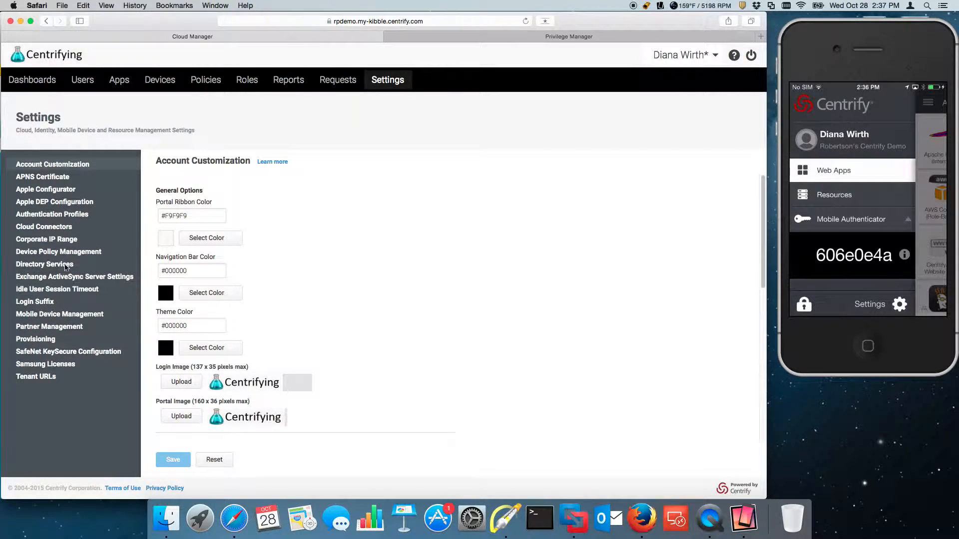
{"action": "left_click", "coordinate": [64, 214]}
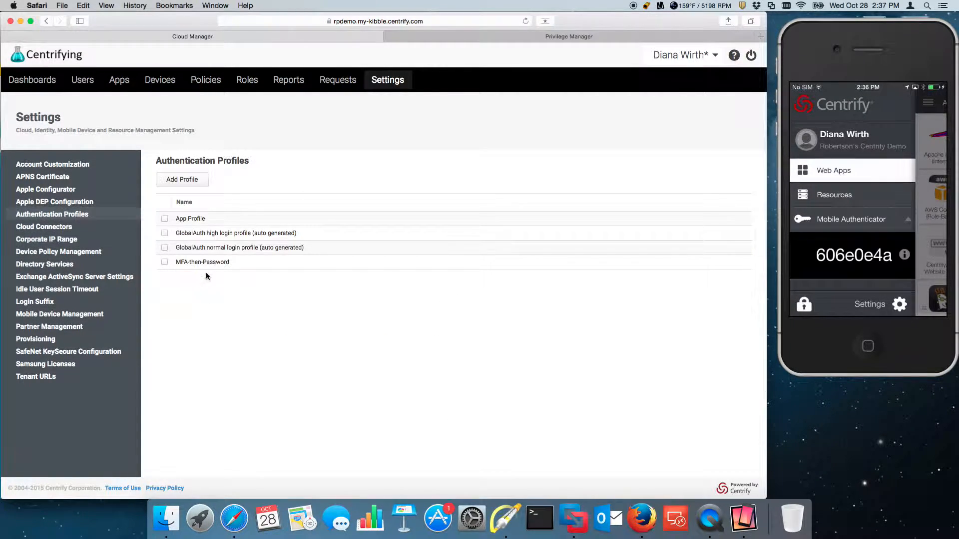
{"action": "left_click", "coordinate": [164, 262]}
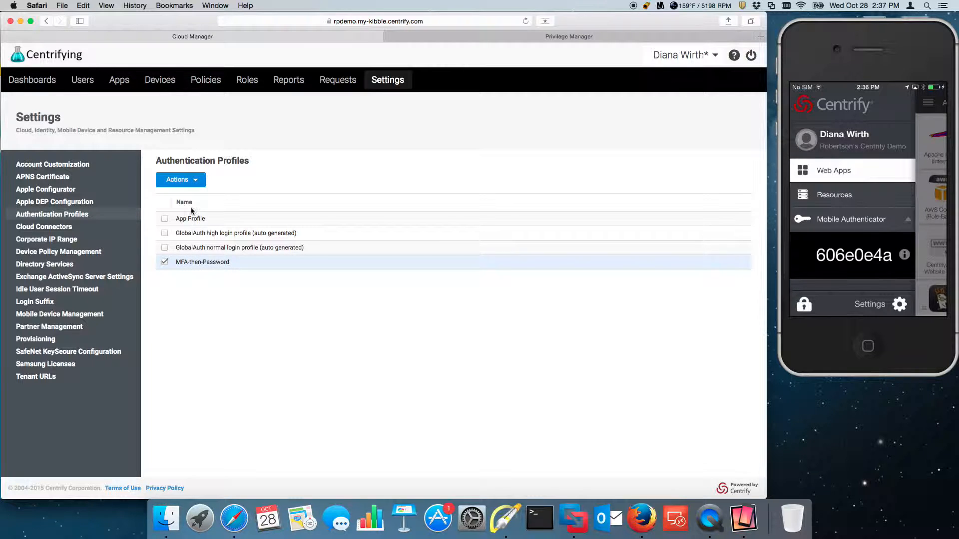
{"action": "left_click", "coordinate": [192, 185]}
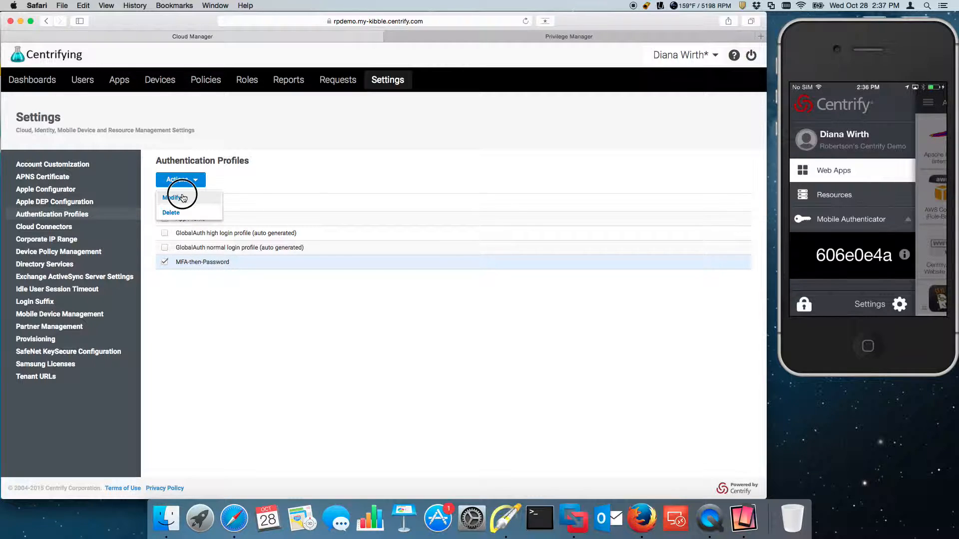
{"action": "left_click", "coordinate": [172, 197]}
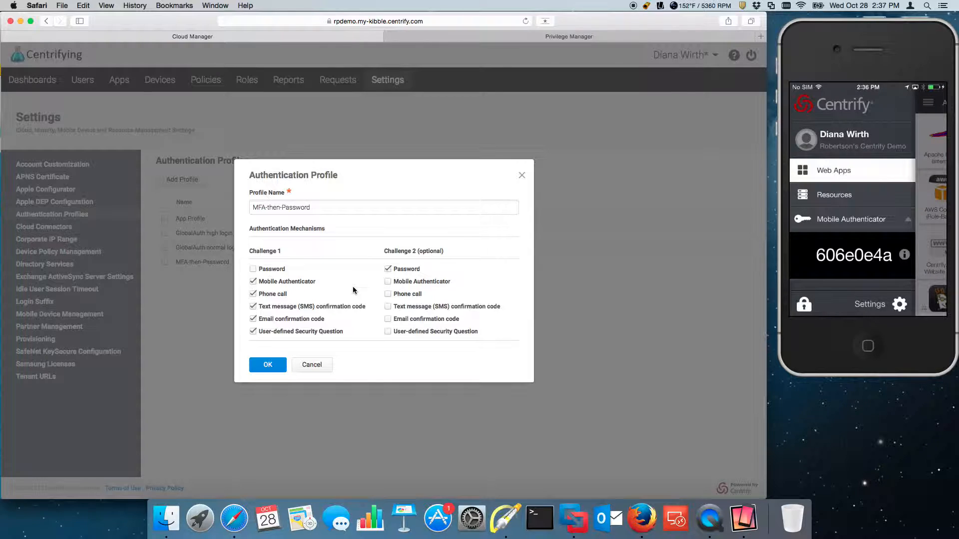
{"action": "left_click", "coordinate": [494, 532]}
{"action": "key", "text": "a"}
{"action": "mouse_move", "coordinate": [312, 235]}
{"action": "left_mouse_down"}
{"action": "mouse_move", "coordinate": [287, 287]}
{"action": "mouse_move", "coordinate": [293, 281]}
{"action": "left_mouse_up"}
{"action": "left_click_drag", "start_coordinate": [360, 229], "coordinate": [389, 264]}
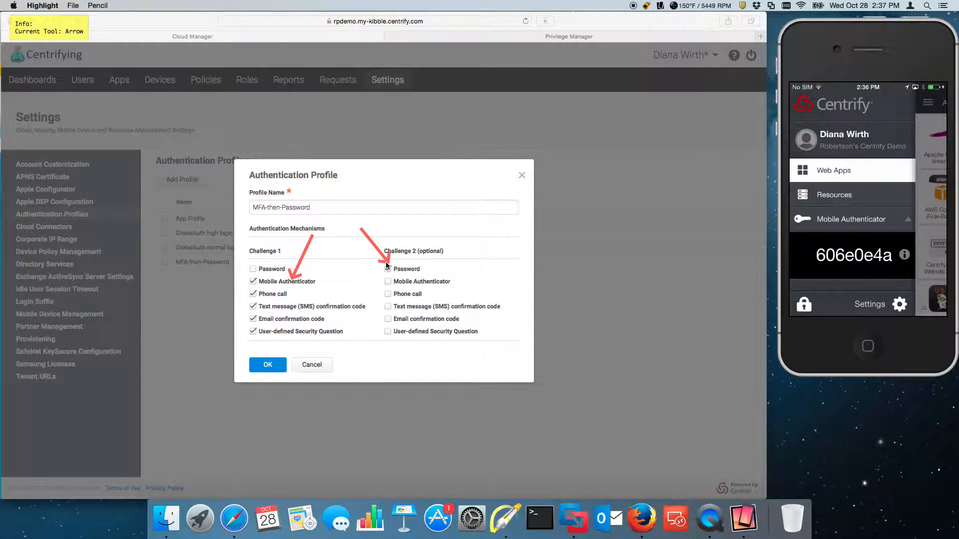
{"action": "key", "text": "Escape"}
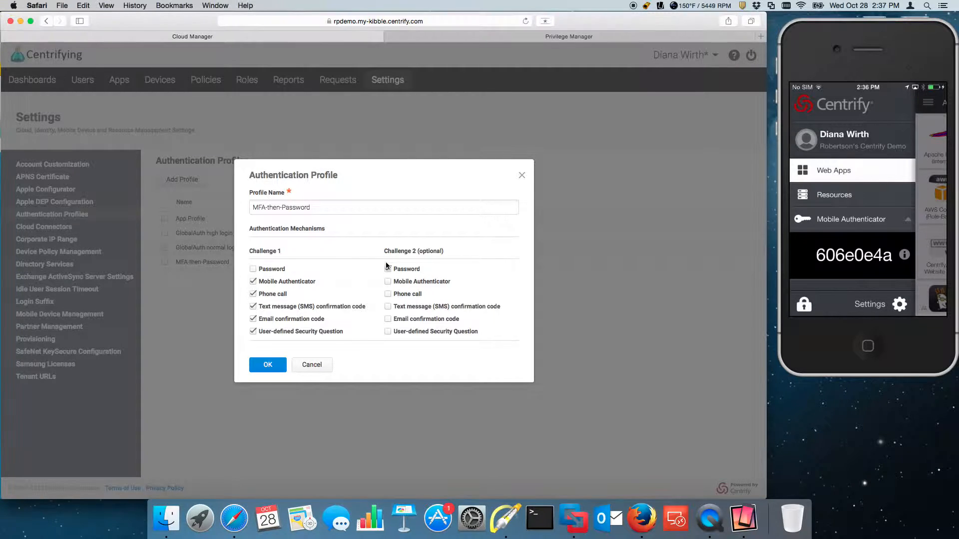
{"action": "left_click", "coordinate": [311, 365]}
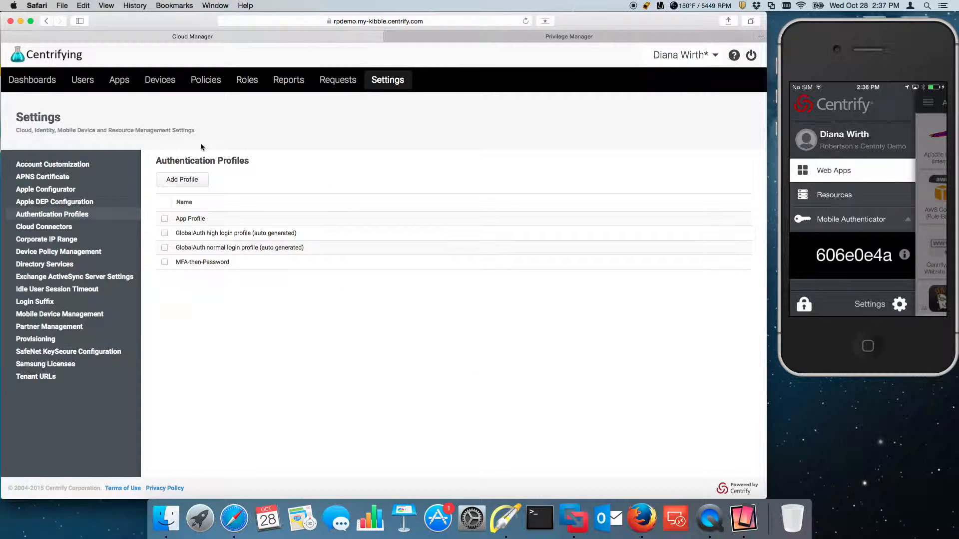
- Navigate to GlobalAuth's Login Authentication settings under Account Security Policies
{"action": "left_click", "coordinate": [247, 79]}
{"action": "left_click", "coordinate": [205, 80]}
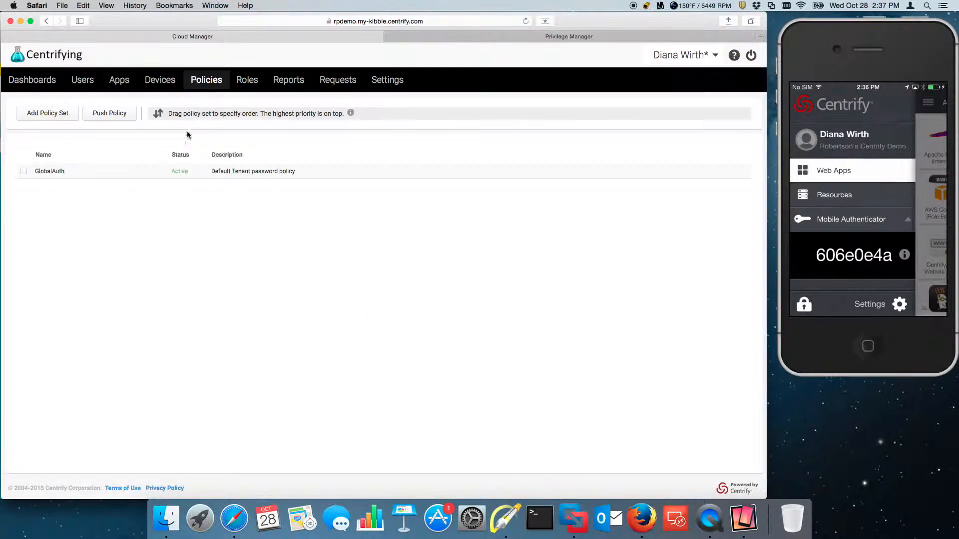
{"action": "left_click", "coordinate": [115, 171]}
{"action": "left_click", "coordinate": [27, 214]}
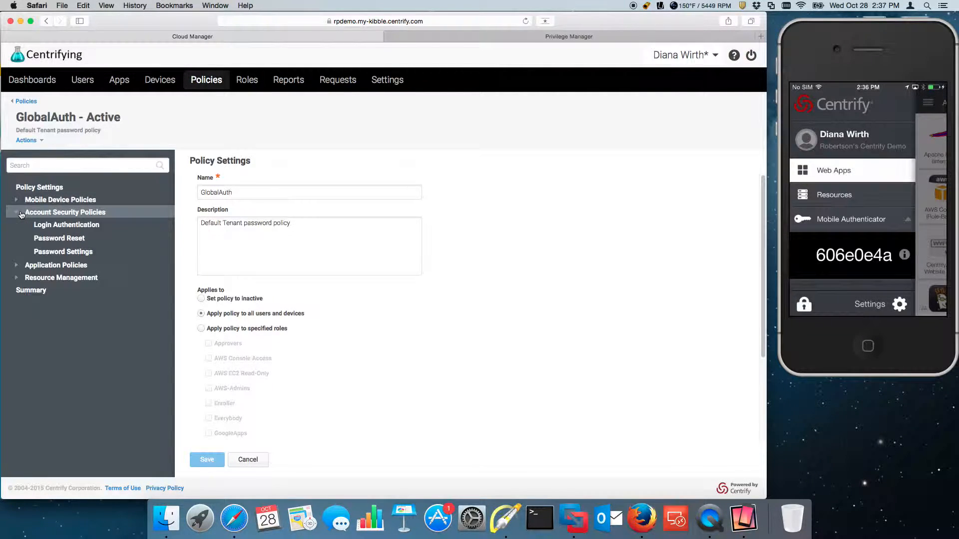
{"action": "left_click", "coordinate": [72, 227]}
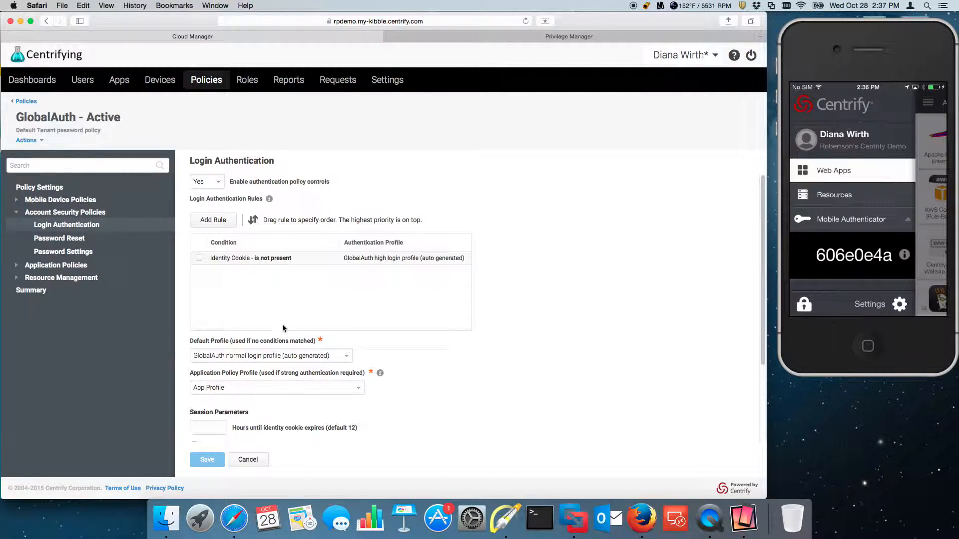
{"action": "scroll", "coordinate": [392, 373], "scroll_direction": "down", "scroll_amount": 1}
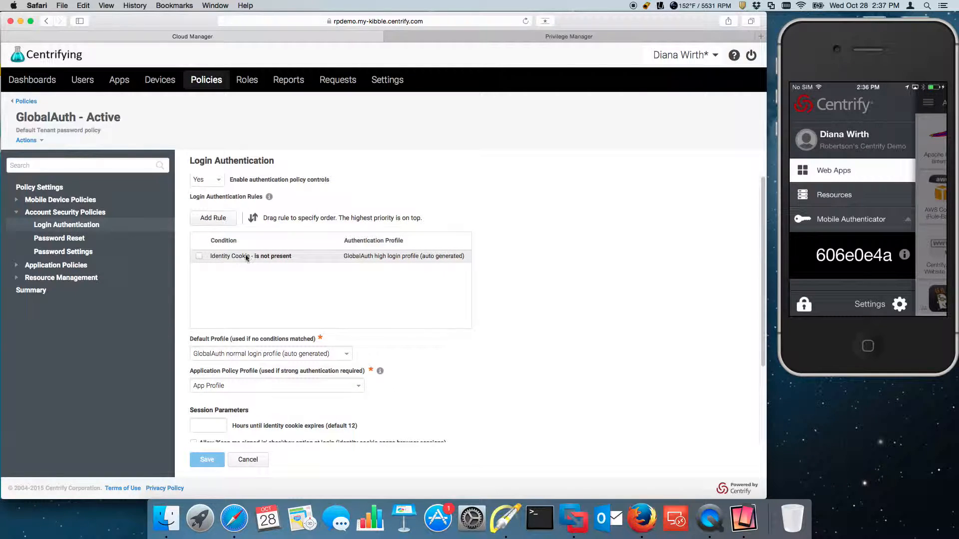
- Delete the existing Identity Cookie rule and start a new authentication rule
{"action": "left_click", "coordinate": [199, 256]}
{"action": "left_click", "coordinate": [229, 221]}
{"action": "left_click", "coordinate": [211, 251]}
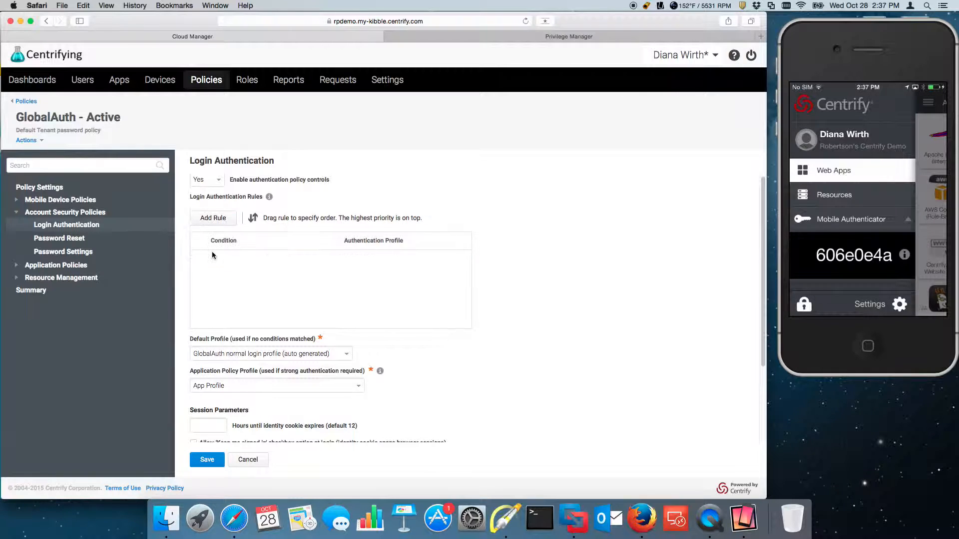
{"action": "left_click", "coordinate": [216, 219]}
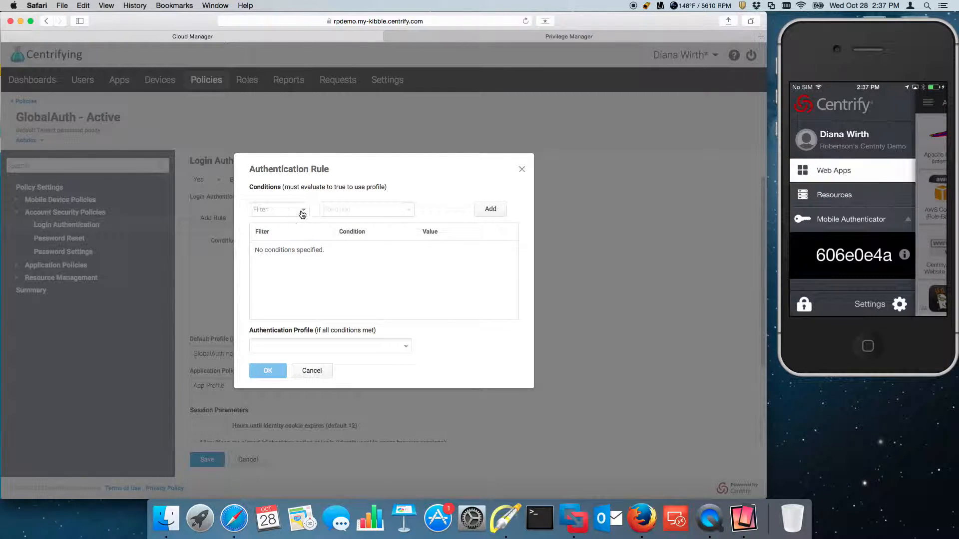
- Create a rule where Identity Cookie 'is not present' uses the MFA-then-Password profile
{"action": "left_click", "coordinate": [303, 214]}
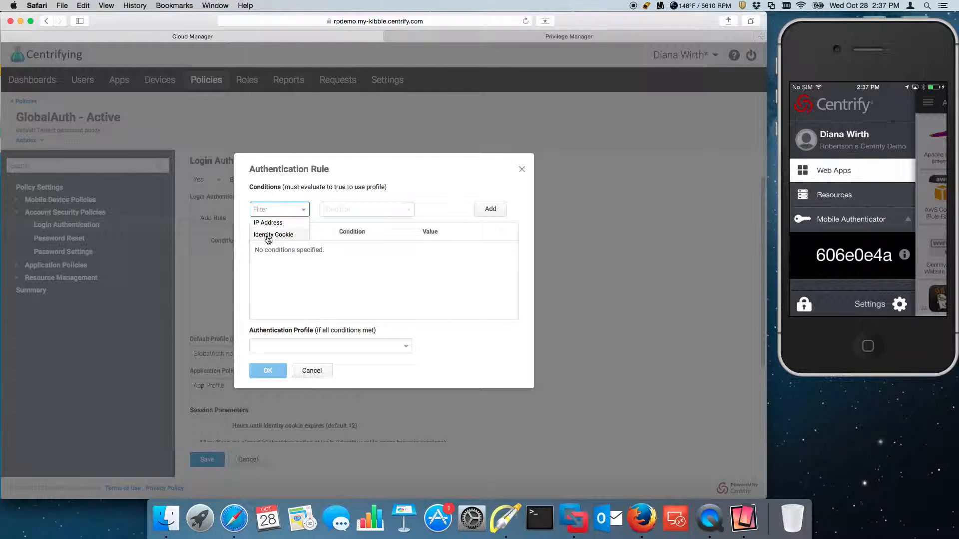
{"action": "left_click", "coordinate": [275, 236]}
{"action": "left_click", "coordinate": [404, 211]}
{"action": "left_click", "coordinate": [397, 214]}
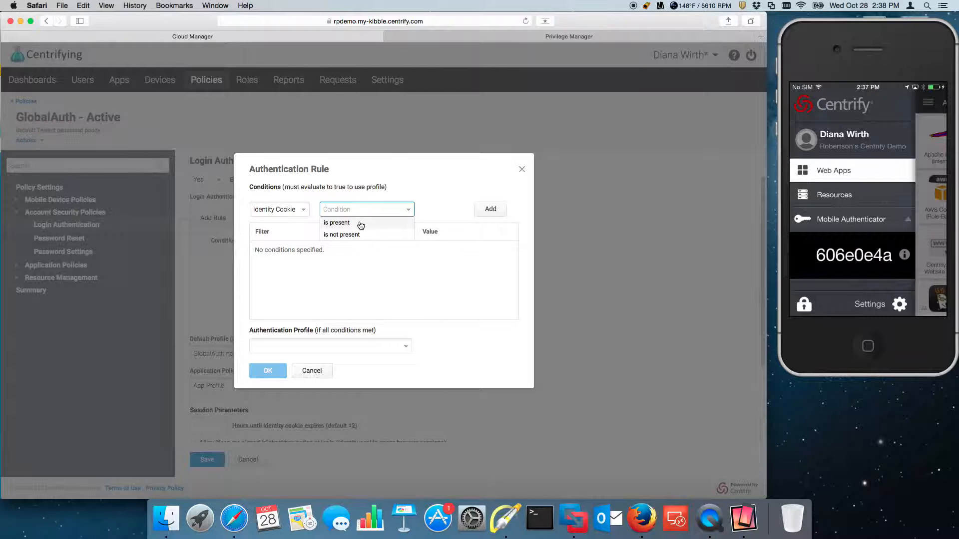
{"action": "left_click", "coordinate": [341, 235]}
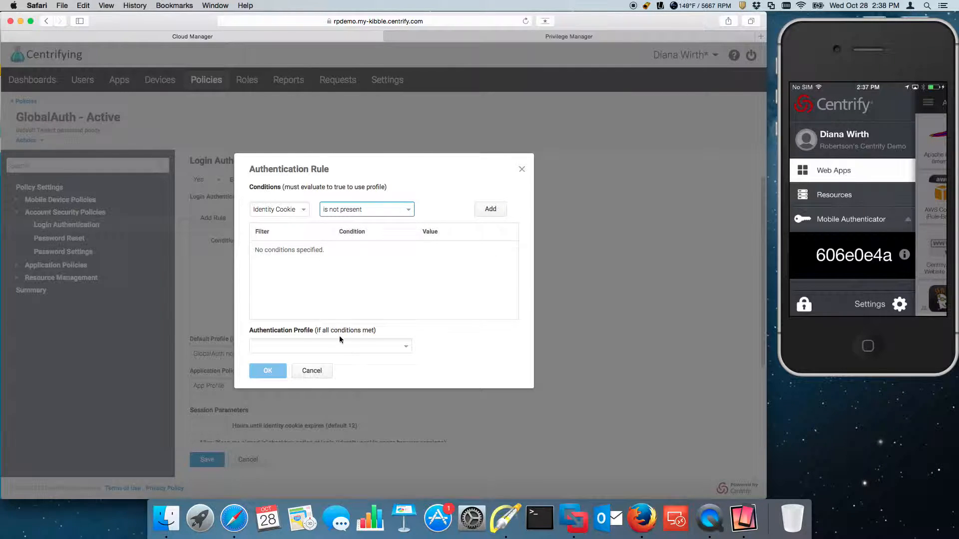
{"action": "left_click", "coordinate": [351, 347]}
{"action": "left_click", "coordinate": [293, 396]}
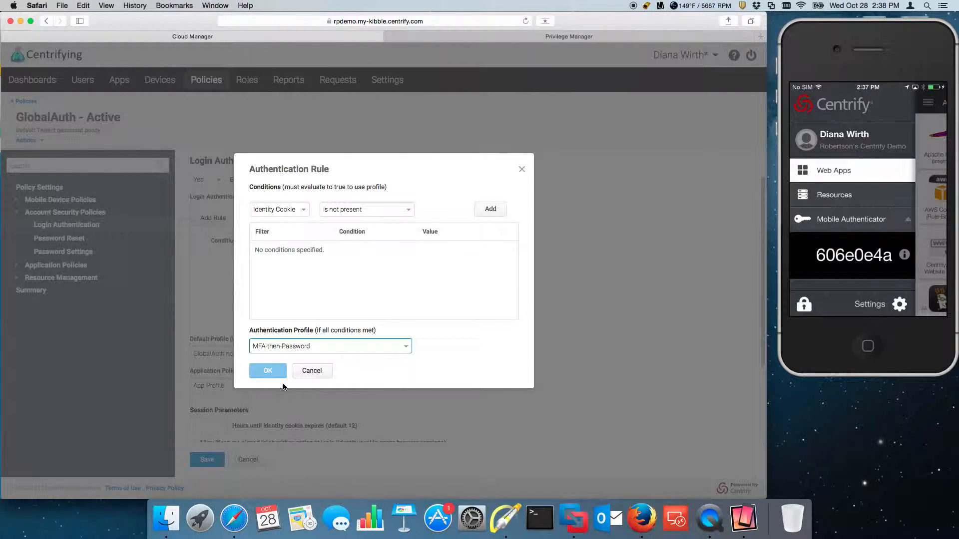
{"action": "left_click", "coordinate": [485, 213]}
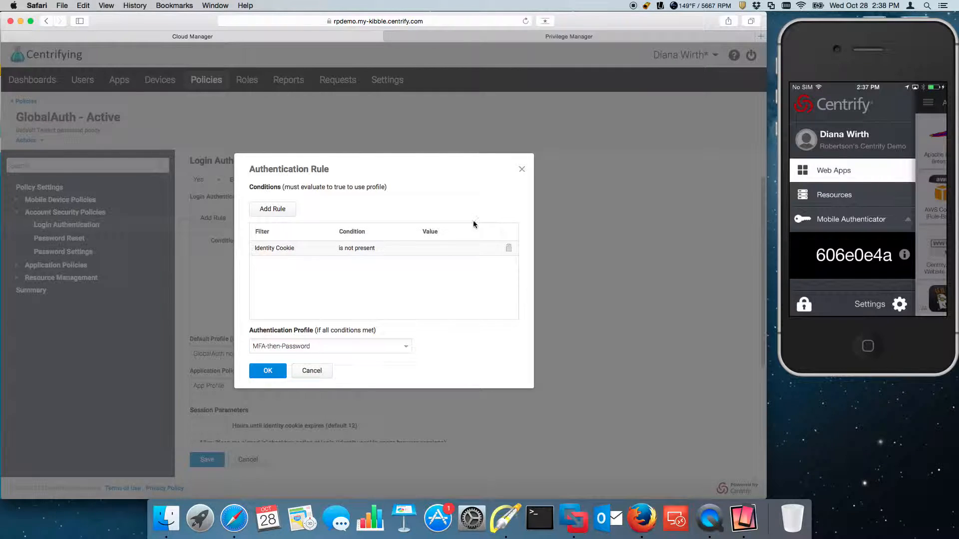
{"action": "left_click", "coordinate": [272, 371]}
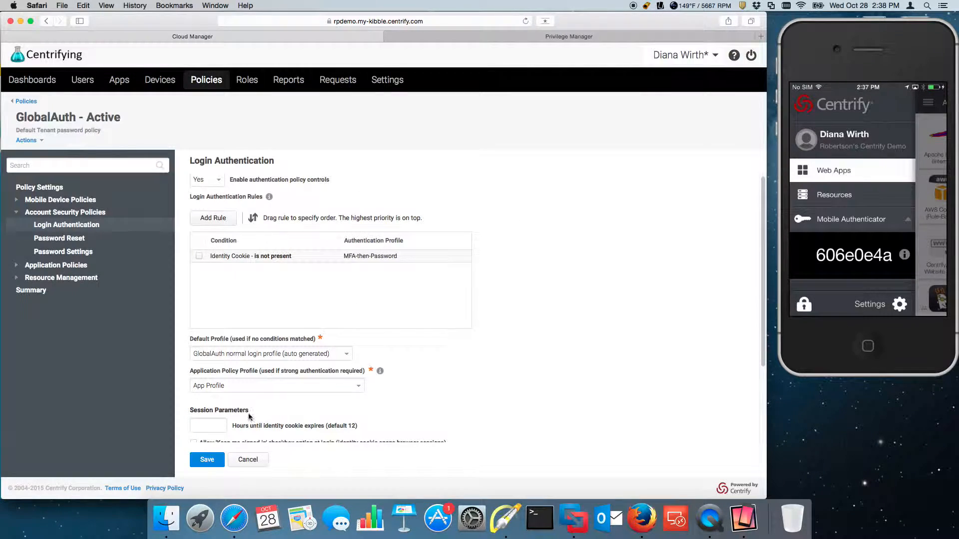
- Save the GlobalAuth policy and launch Chrome through Spotlight search
{"action": "left_click", "coordinate": [206, 459]}
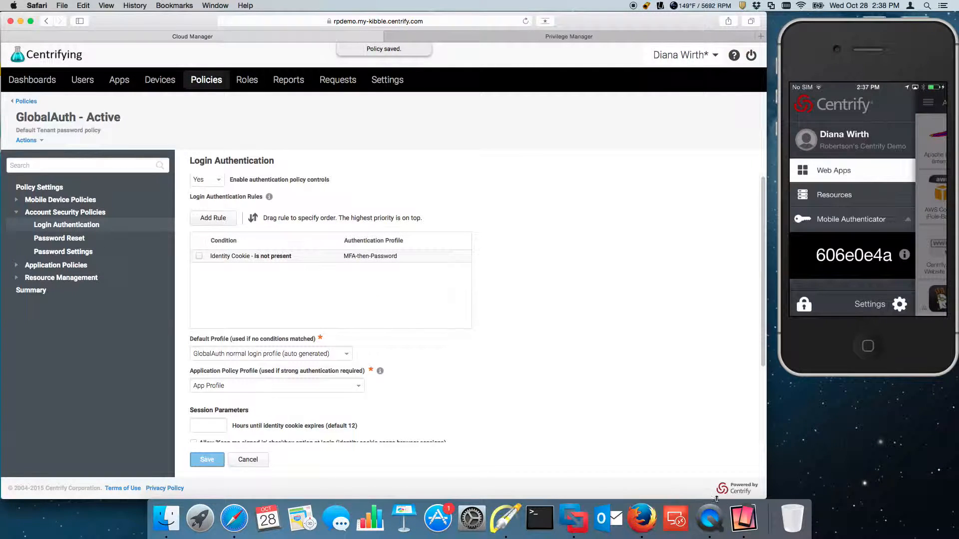
{"action": "left_click", "coordinate": [926, 6]}
{"action": "type", "text": "chrome"}
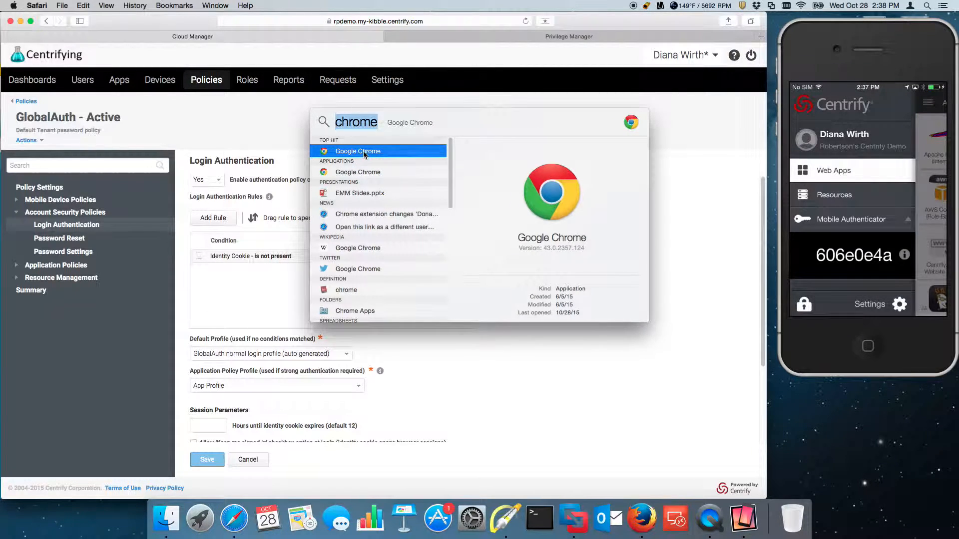
{"action": "left_click", "coordinate": [332, 155]}
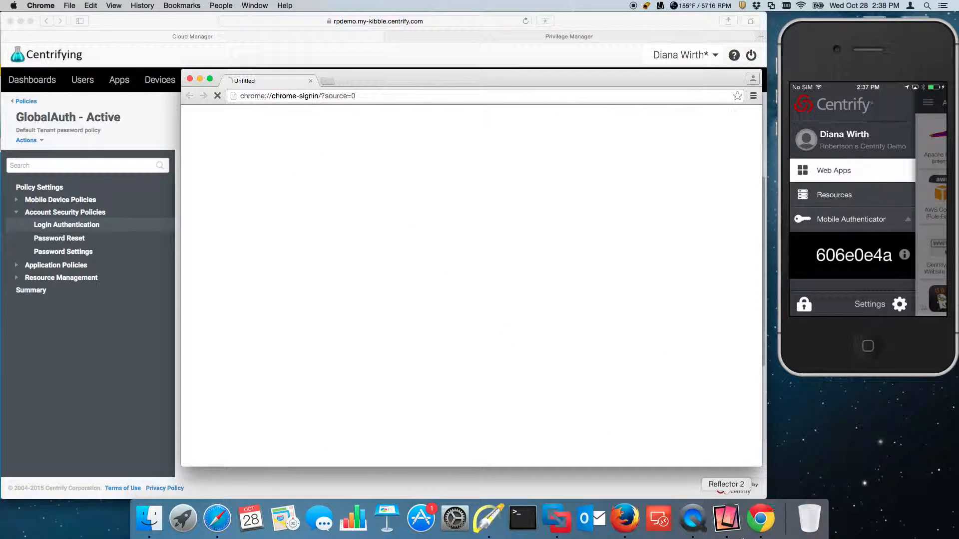
- Open a new incognito window and load the pasted User Portal address
{"action": "right_click", "coordinate": [760, 517]}
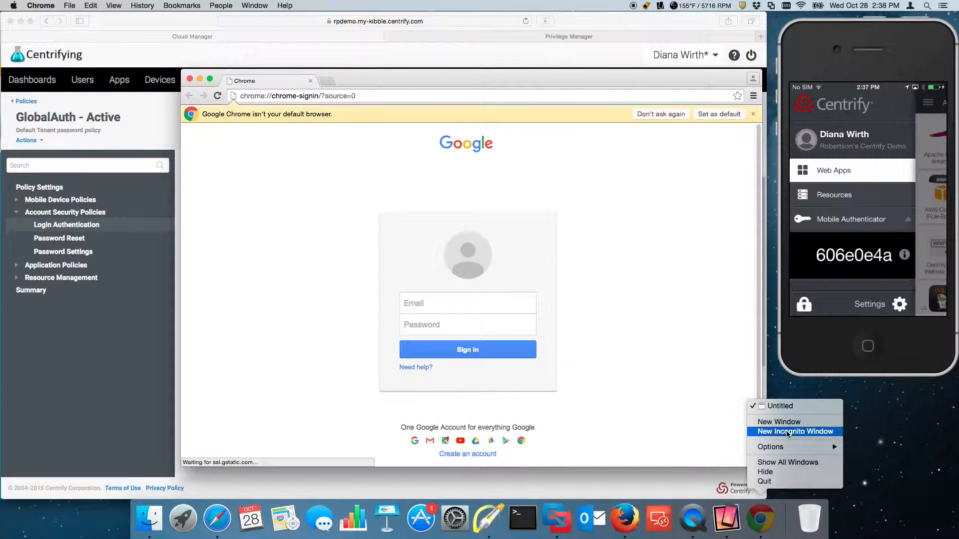
{"action": "left_click", "coordinate": [771, 434]}
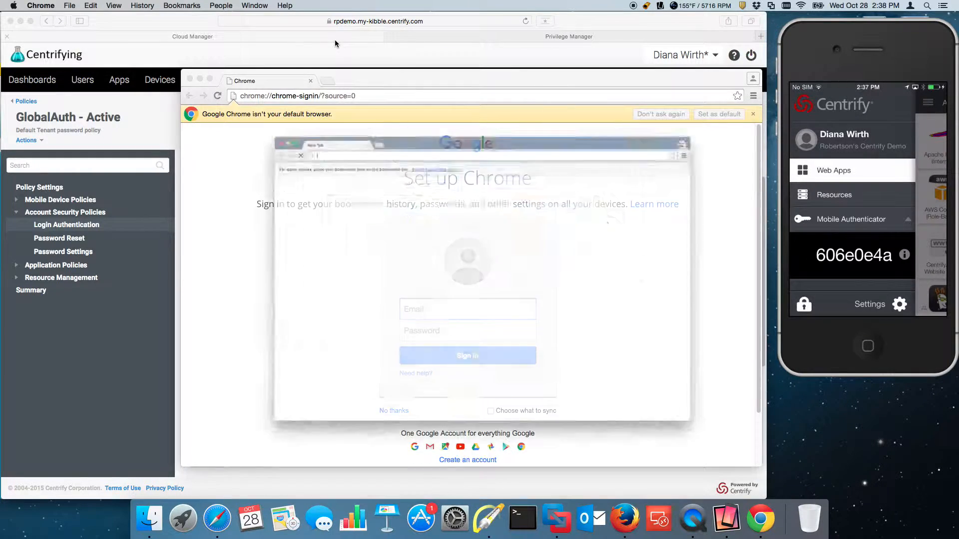
{"action": "left_click_drag", "start_coordinate": [389, 93], "coordinate": [365, 63]}
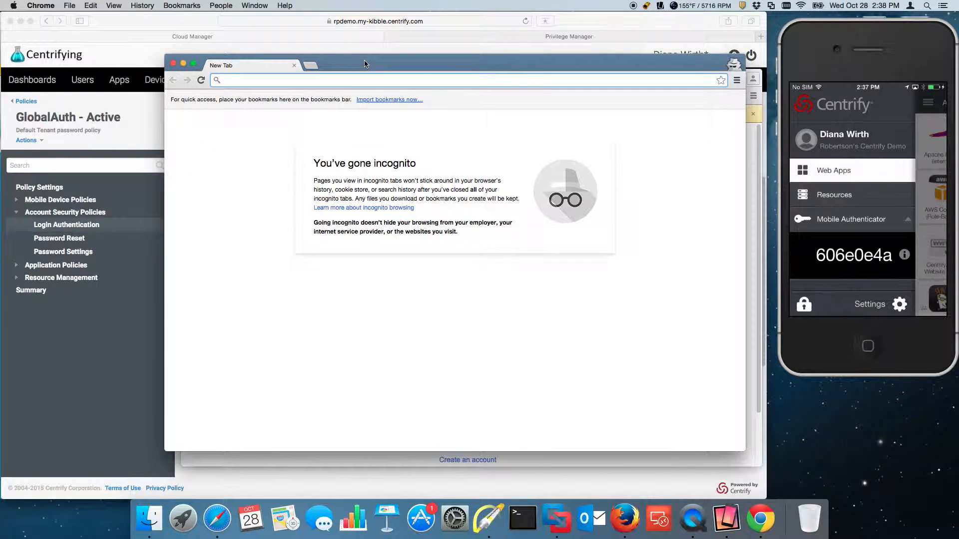
{"action": "type", "text": "https://rpdemo.my-kibble.centrify.com/my?customerId=ZO425&iwa=false"}
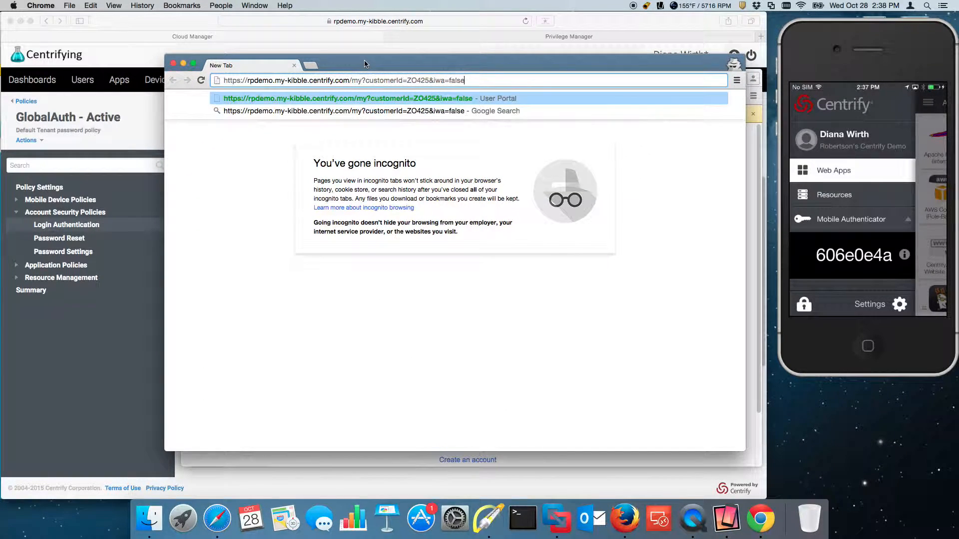
{"action": "key", "text": "Return"}
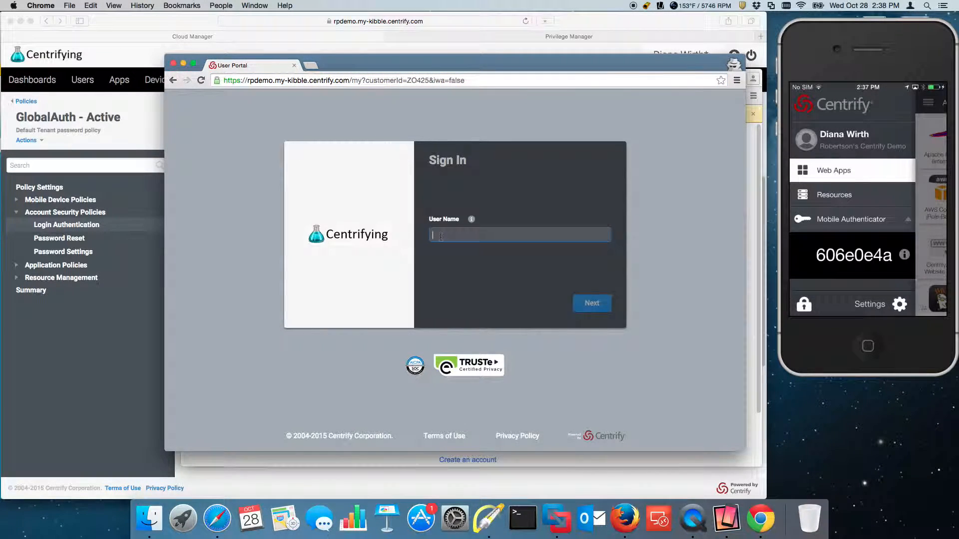
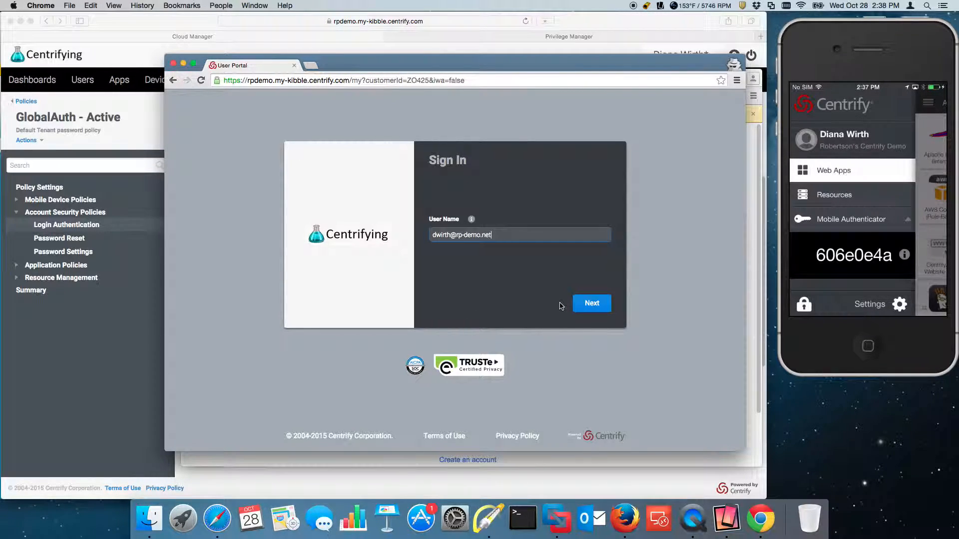
- Submit the user name and continue with Mobile Authenticator as the authentication method
{"action": "left_click", "coordinate": [580, 313]}
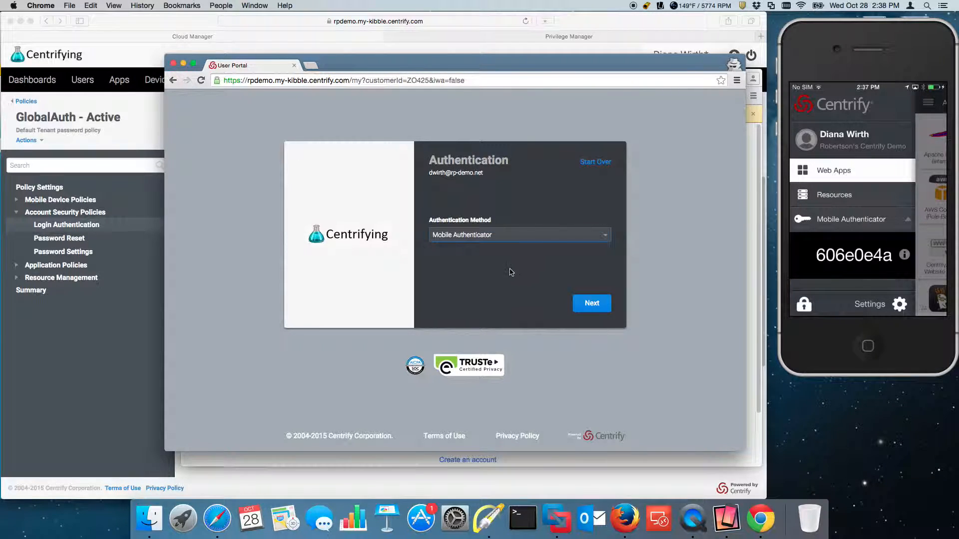
{"action": "left_click", "coordinate": [524, 238]}
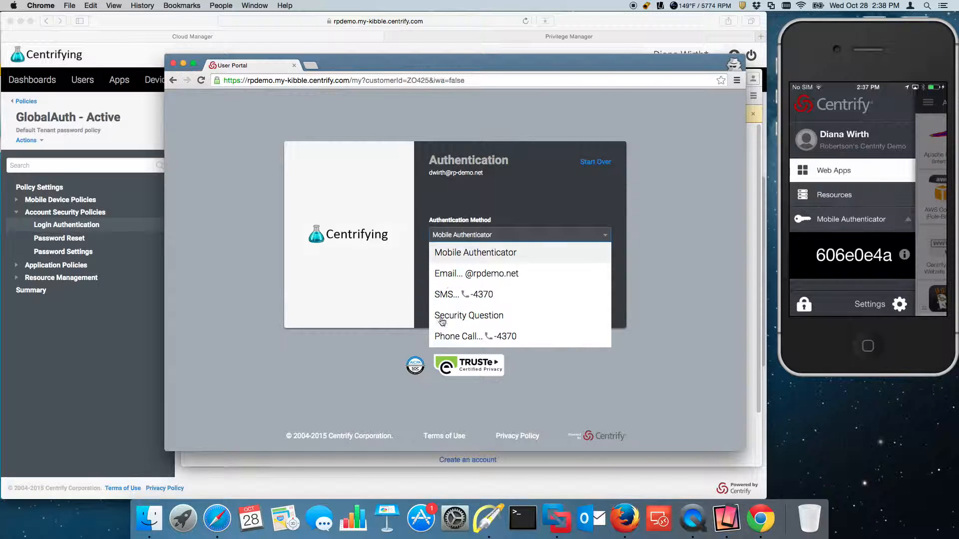
{"action": "left_click", "coordinate": [481, 259]}
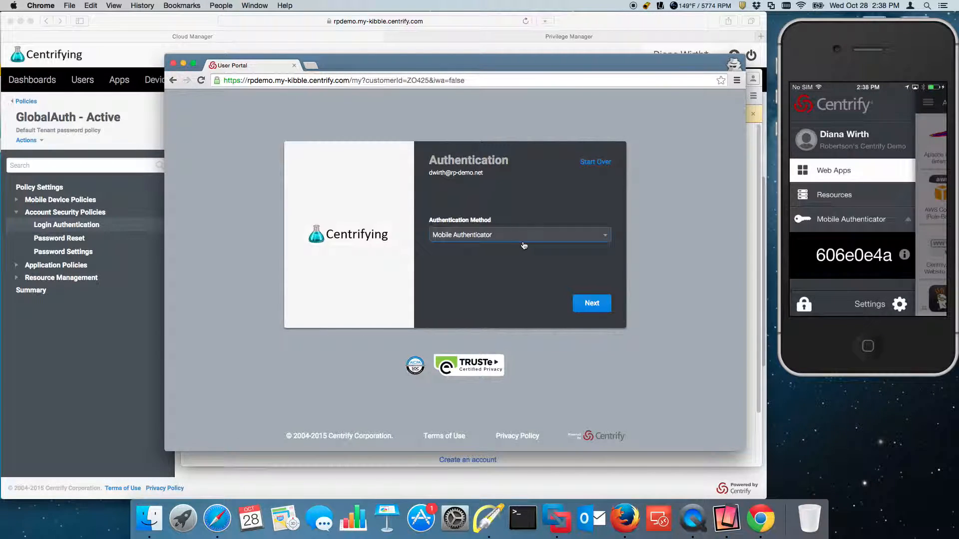
{"action": "left_click", "coordinate": [599, 236]}
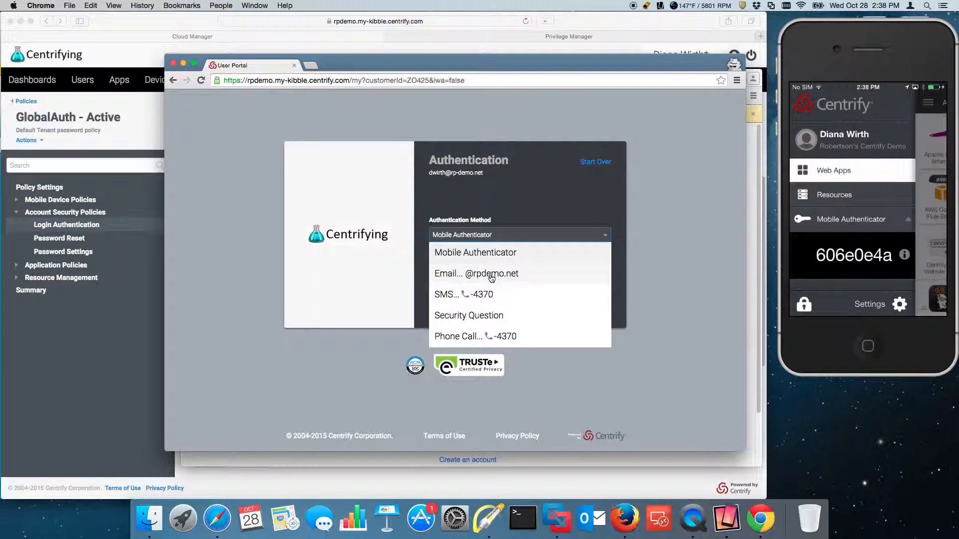
{"action": "left_click", "coordinate": [522, 253]}
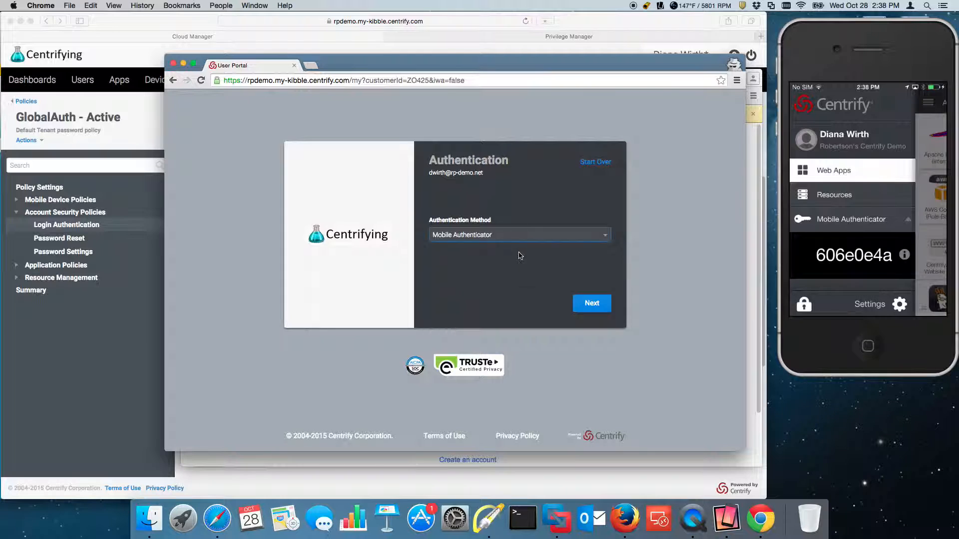
{"action": "left_click", "coordinate": [602, 306]}
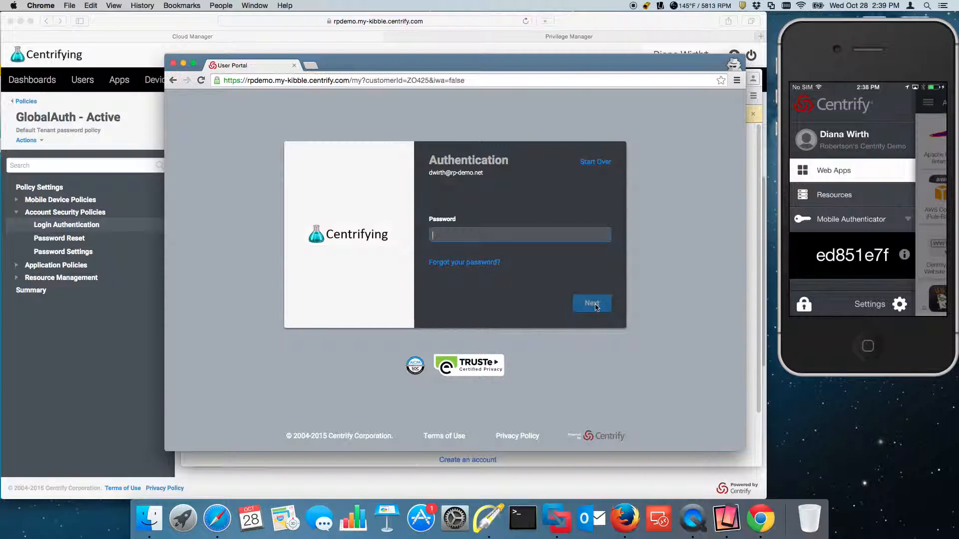
- Enter the account password and submit it to finish signing in
{"action": "type", "text": "•••"}
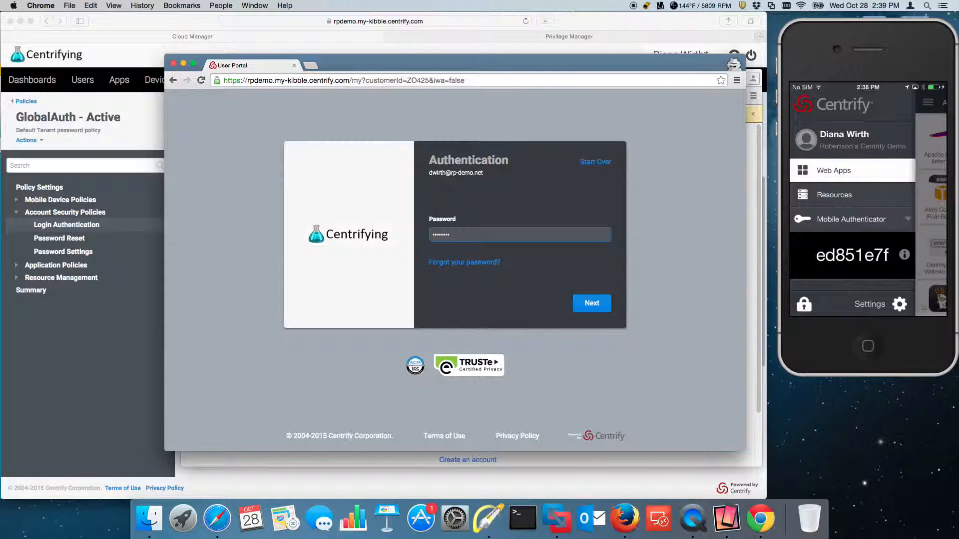
{"action": "key", "text": "Return"}
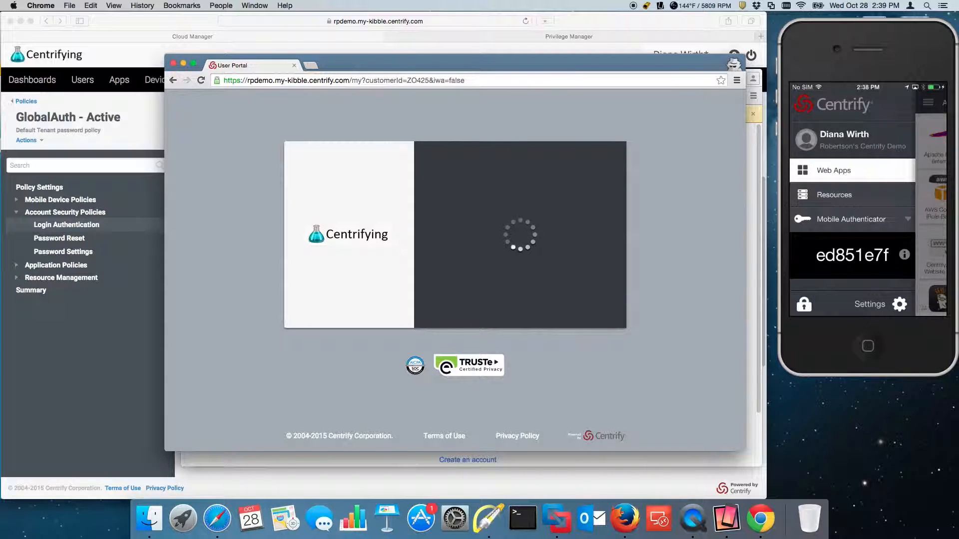